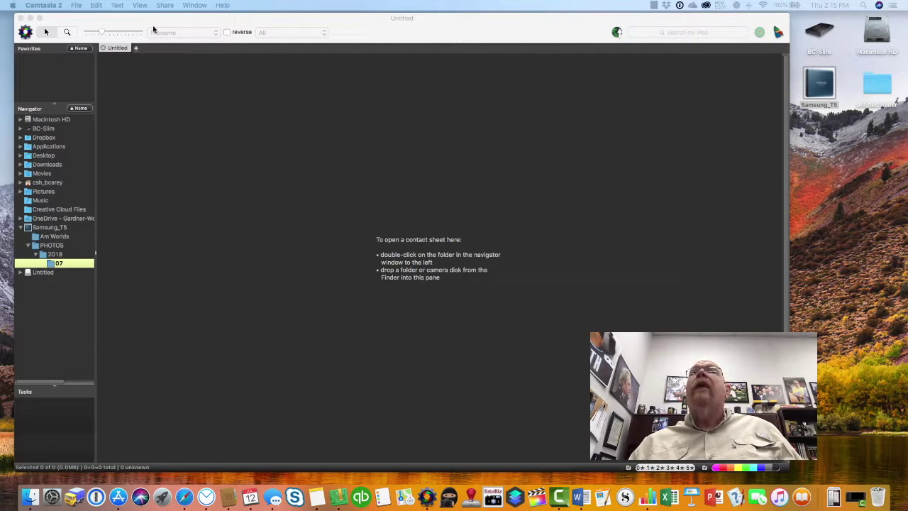
Step: Bring Photo Mechanic 5 to the front and hide it to reveal the desktop
click(154, 32)
click(55, 9)
click(55, 9)
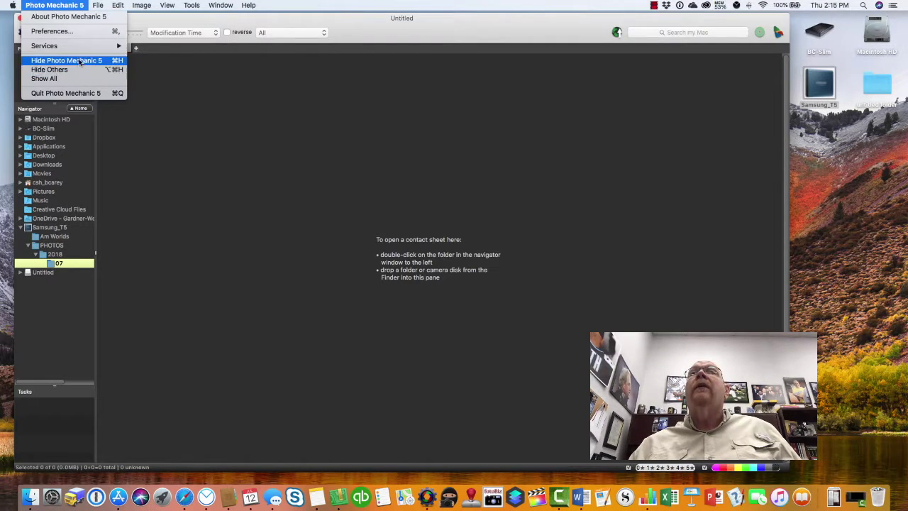
click(77, 60)
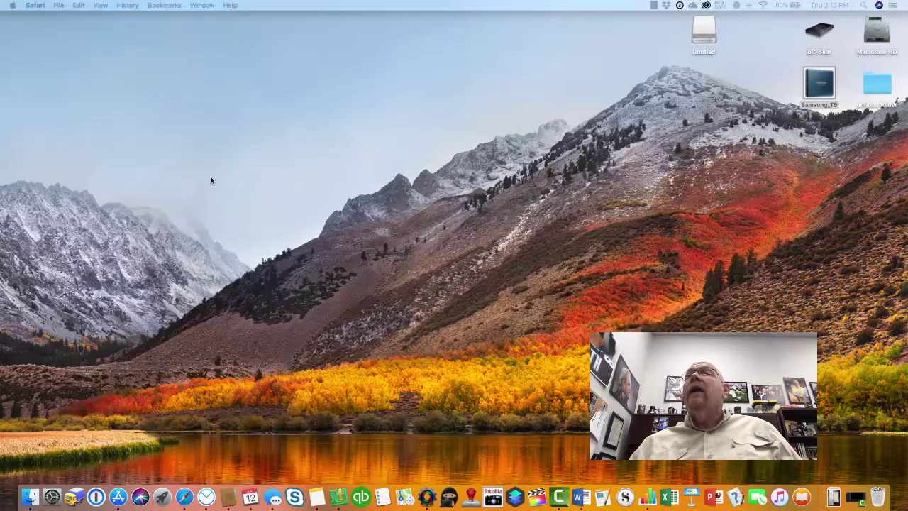
Step: Open the Samsung_T5 drive in Finder and browse to the folder PHOTOS > 2018 > 07
click(825, 88)
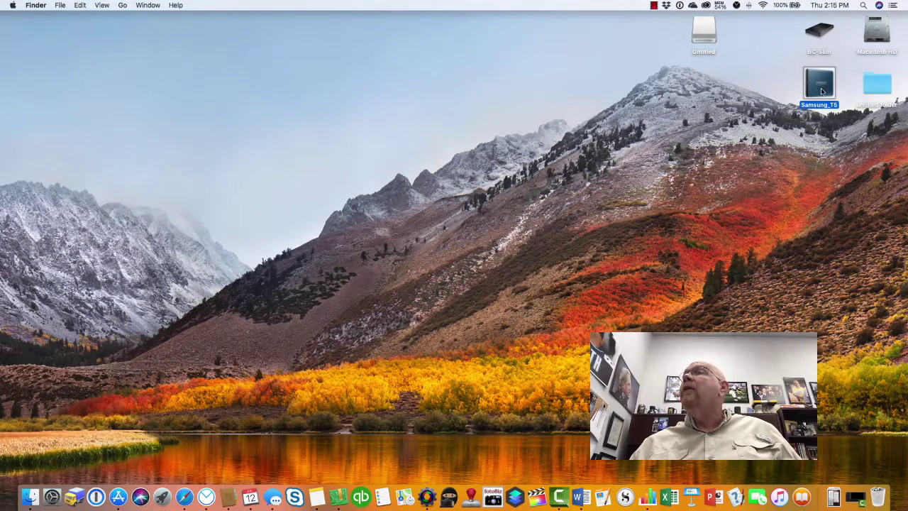
double_click(819, 85)
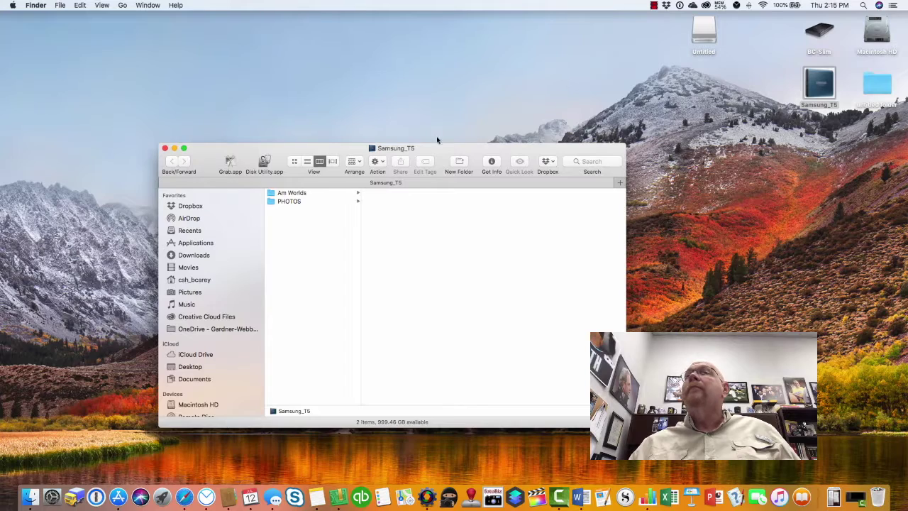
drag(447, 145, 405, 110)
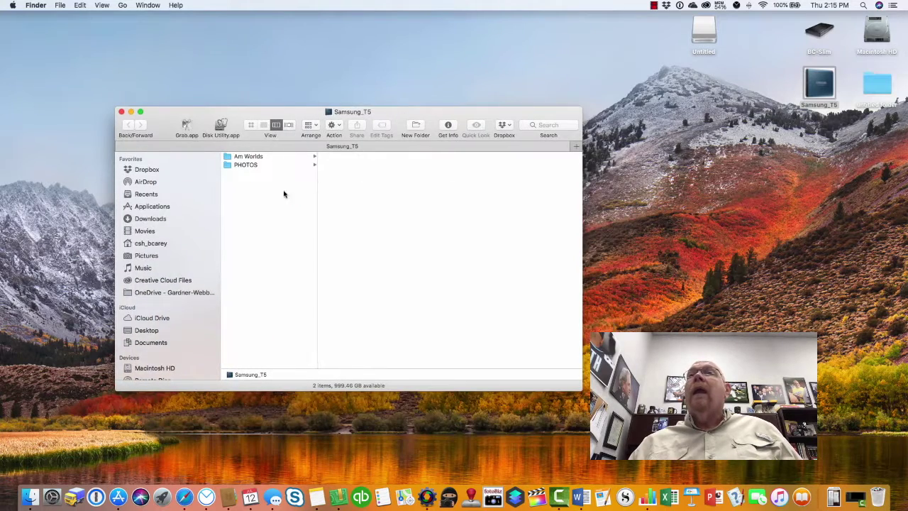
click(247, 166)
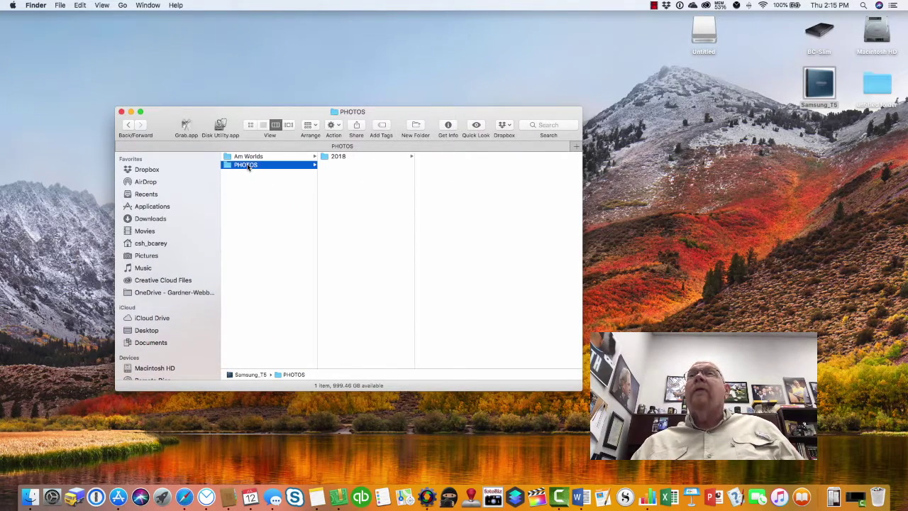
click(337, 158)
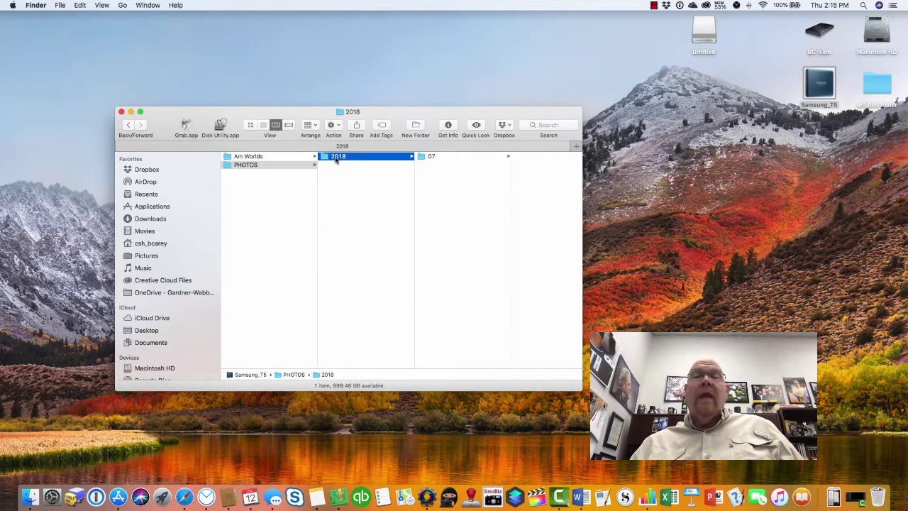
click(428, 157)
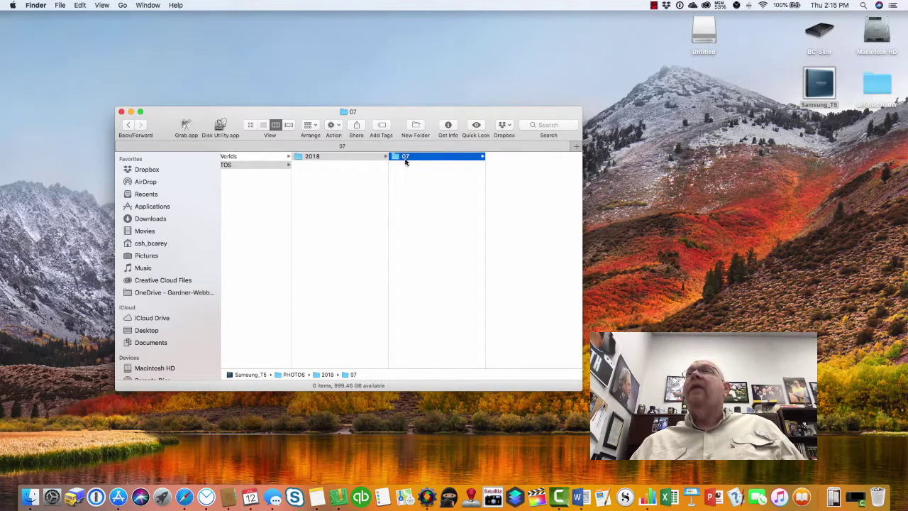
Step: Create a new folder named 12 inside the 07 folder
click(336, 126)
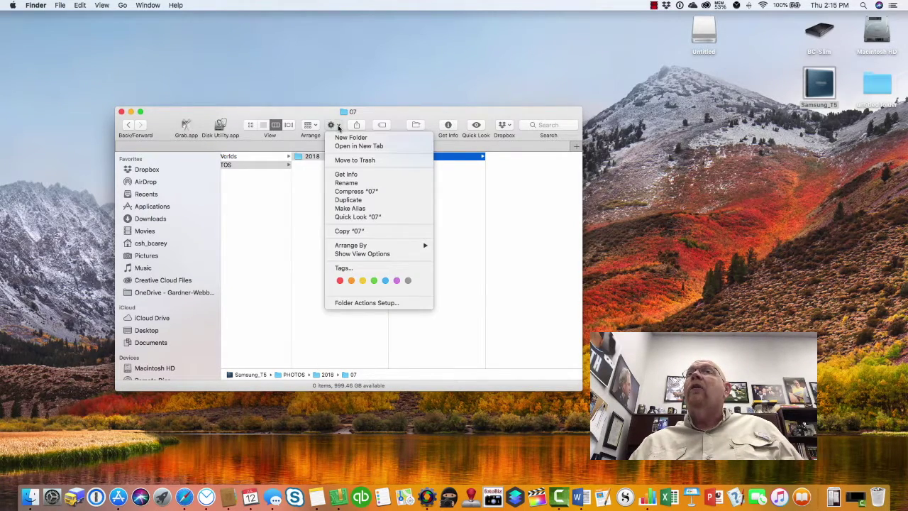
click(351, 140)
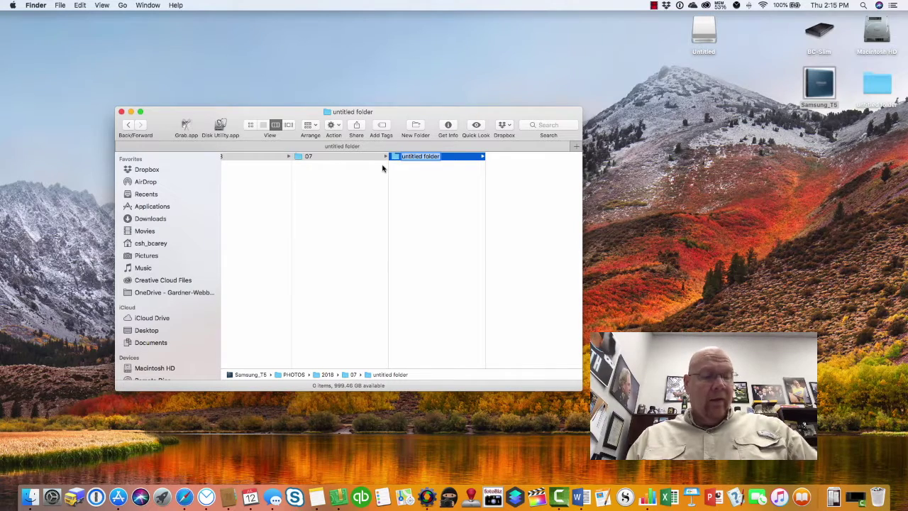
text(12)
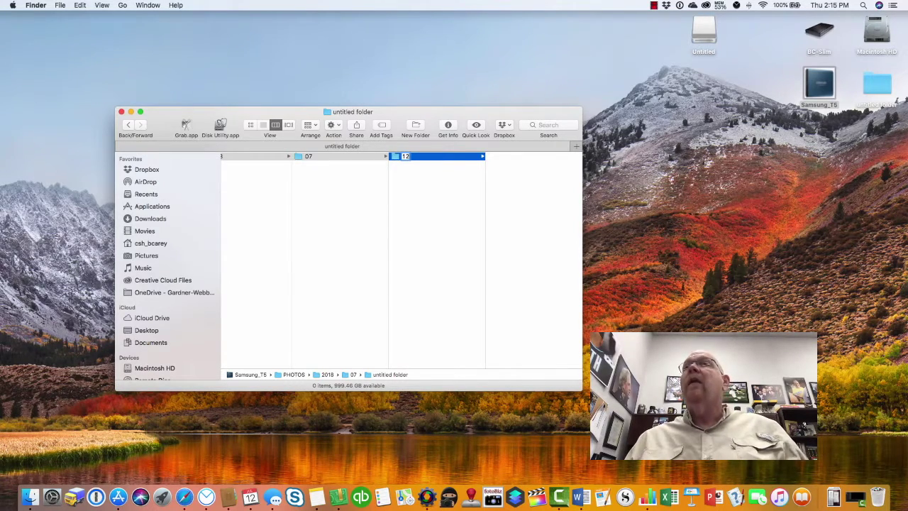
click(398, 212)
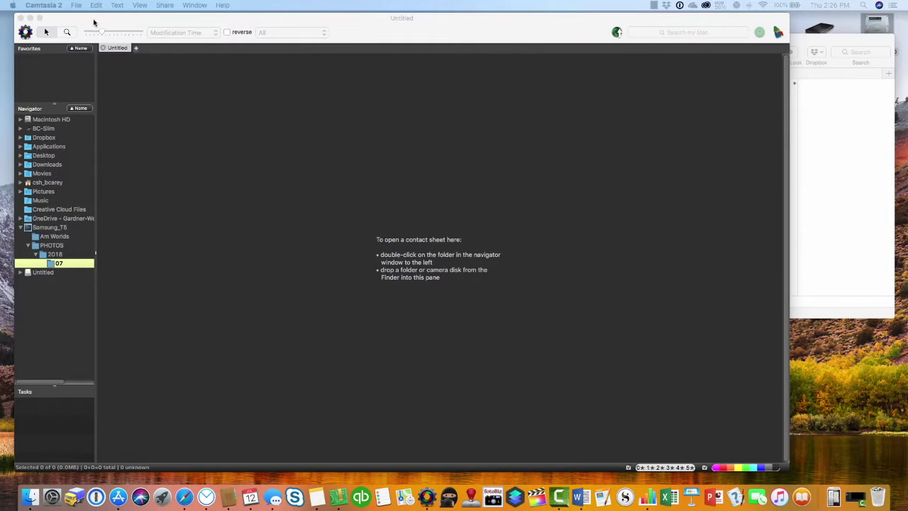
Step: Switch to Photo Mechanic 5, open the Ingest dialog and select the Untitled disk as the source
click(93, 23)
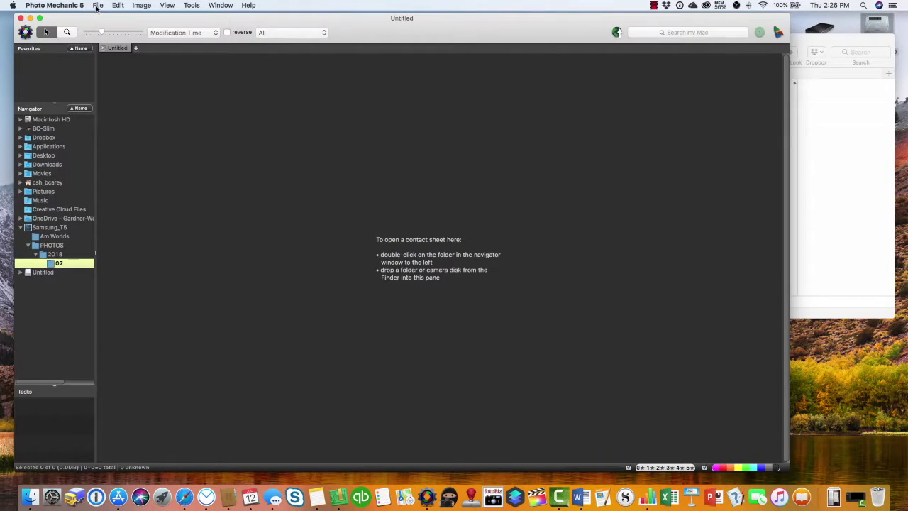
click(98, 5)
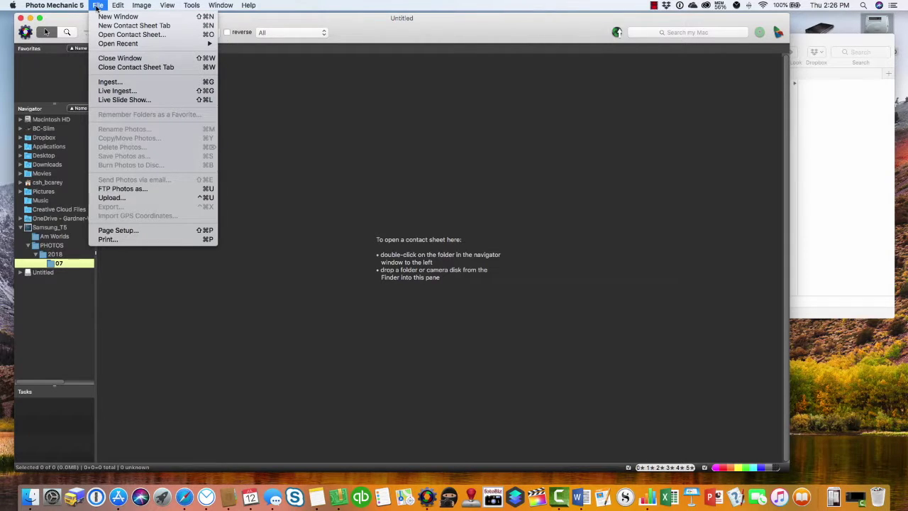
click(107, 83)
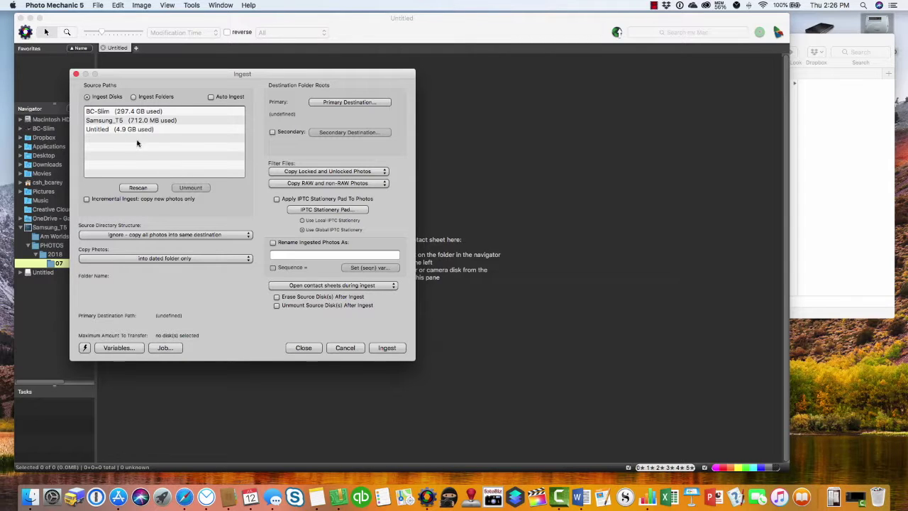
click(92, 132)
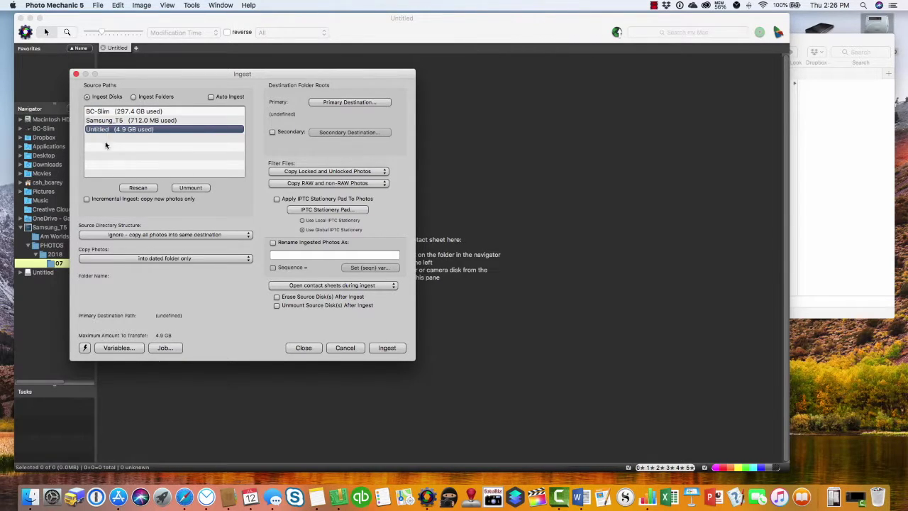
Step: Set the ingest's primary destination to the folder PHOTOS/2018/07/12 on the Samsung_T5 drive
click(347, 103)
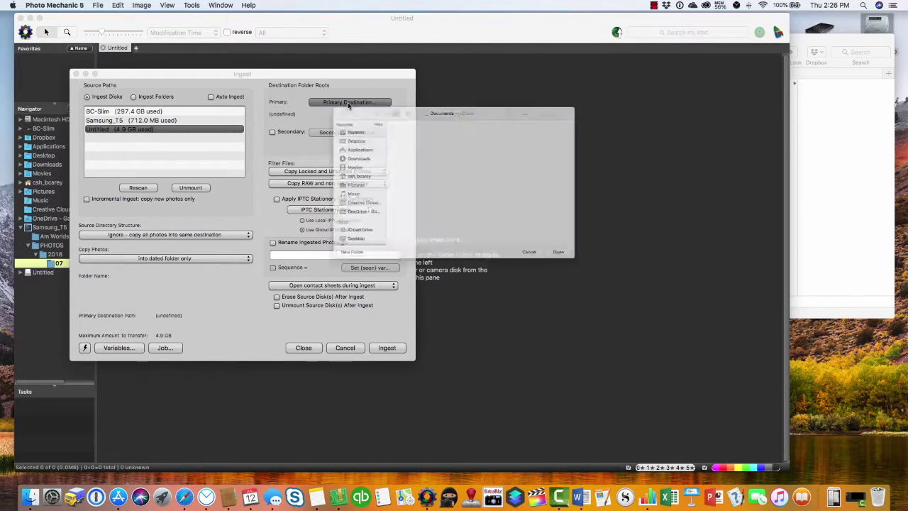
scroll(321, 180, down, 5)
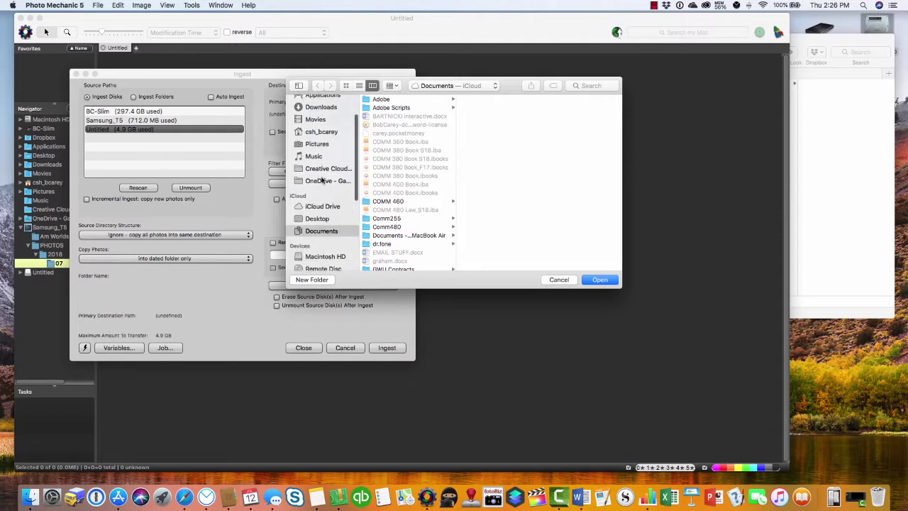
scroll(321, 181, down, 3)
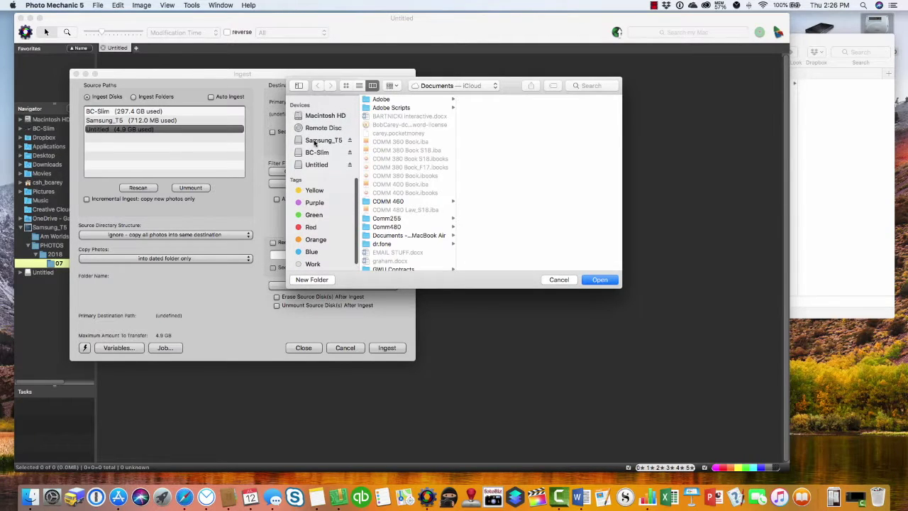
click(308, 142)
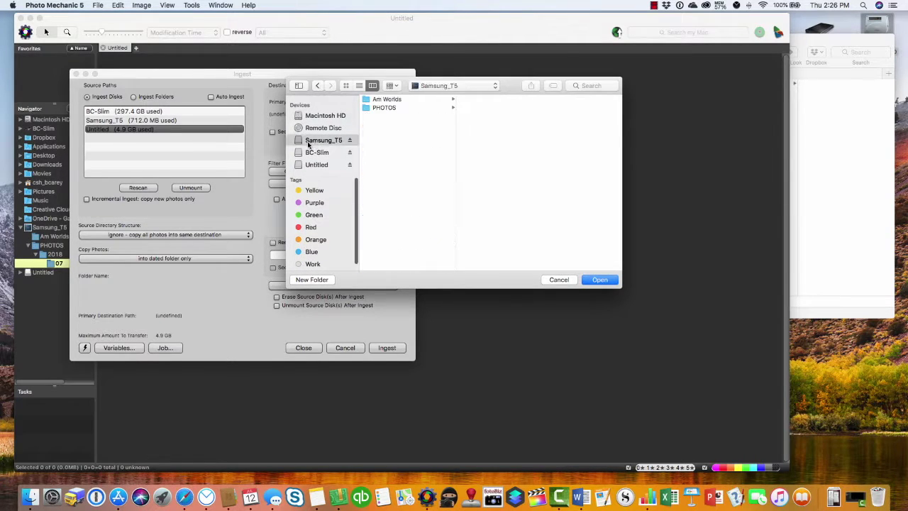
click(376, 109)
click(478, 100)
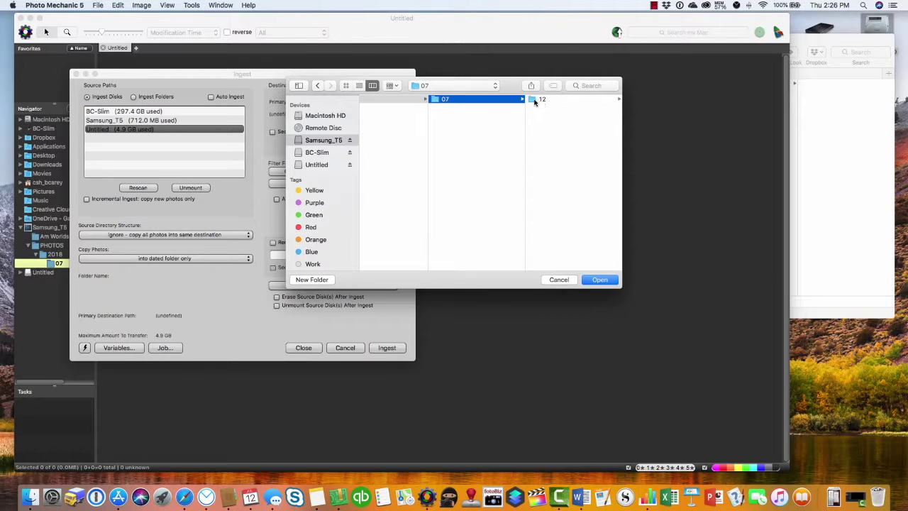
click(538, 100)
click(600, 279)
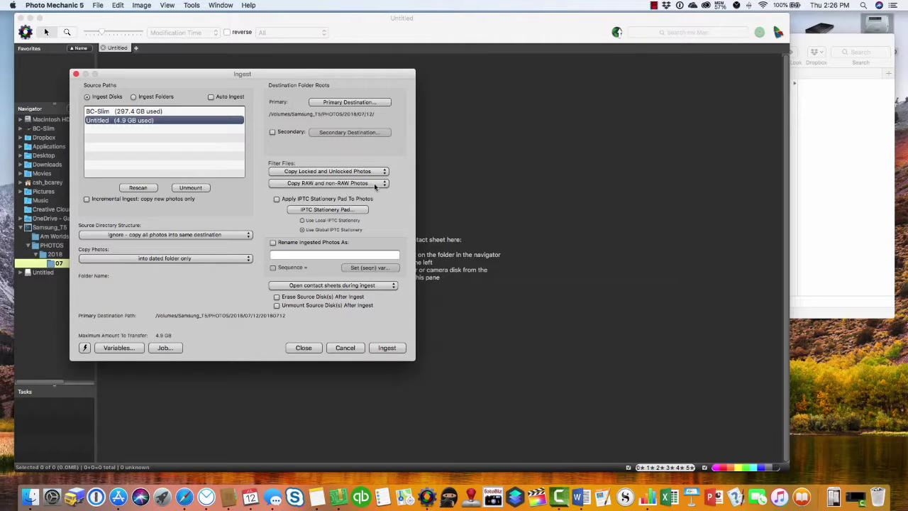
Step: Limit the ingest to non-RAW photos only, then enable applying the IPTC Stationery Pad and open the pad
click(346, 183)
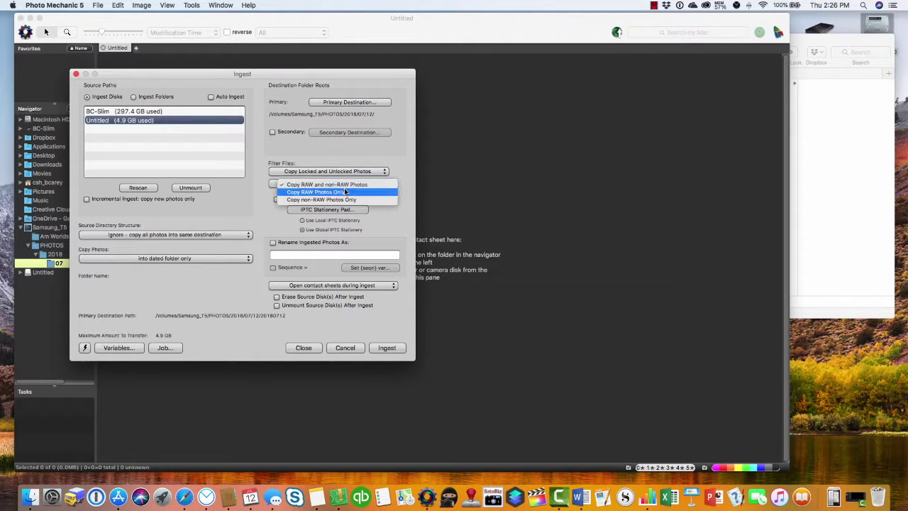
click(346, 199)
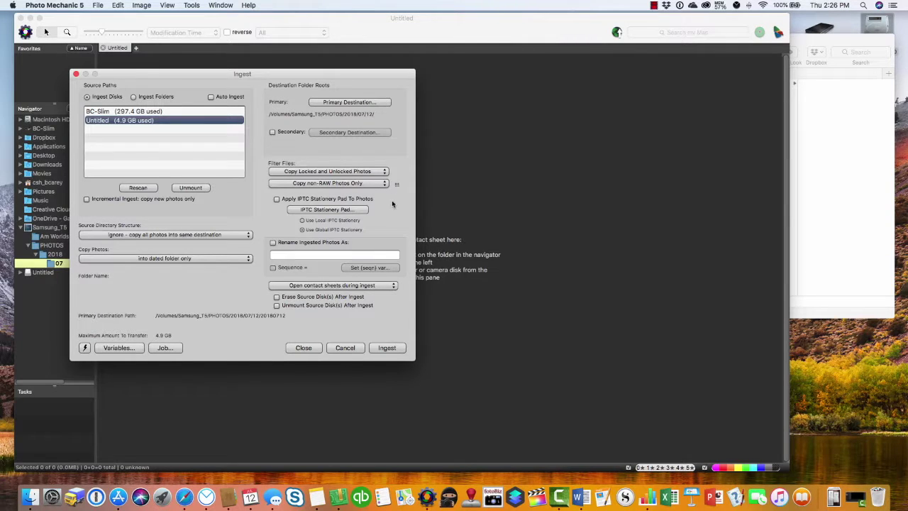
click(277, 200)
click(305, 211)
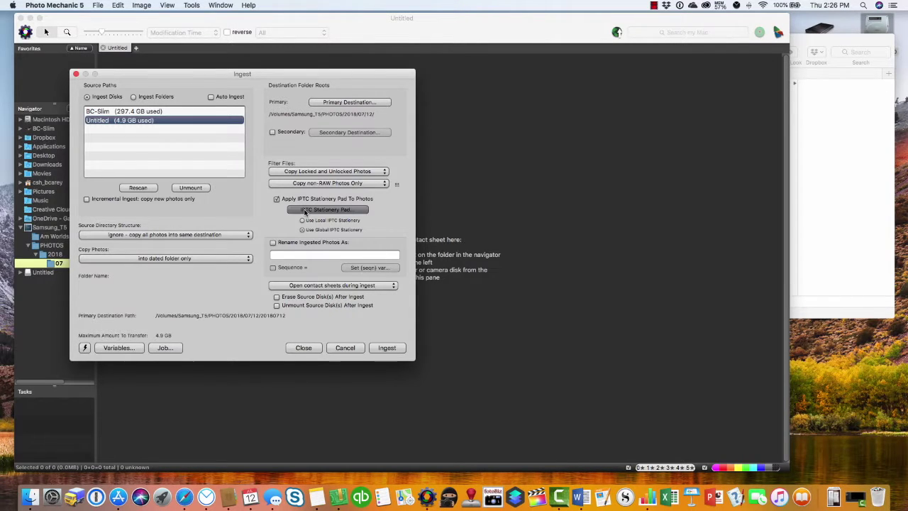
drag(178, 16, 371, 92)
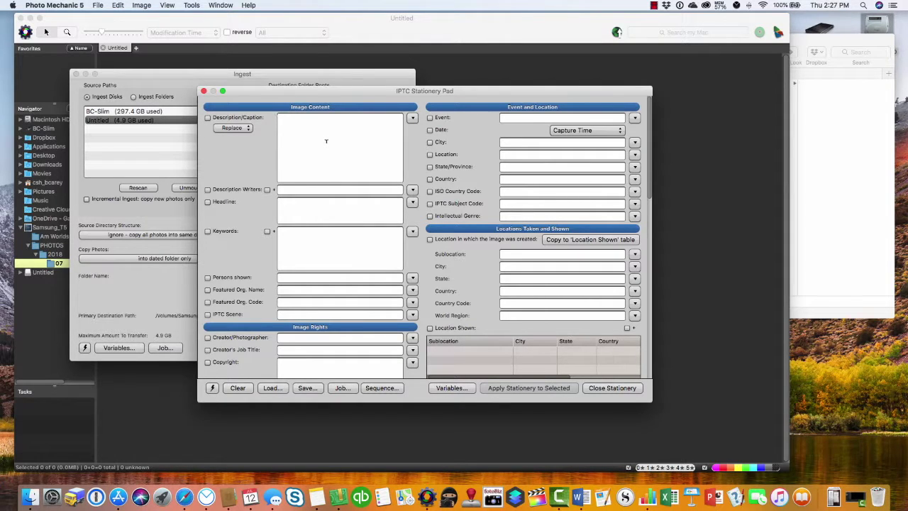
Step: Enter "Science School at GWU, Summer 2018" as the description/caption and "Science School" as the headline
text(Science School at GWU, Summer 2018)
click(292, 203)
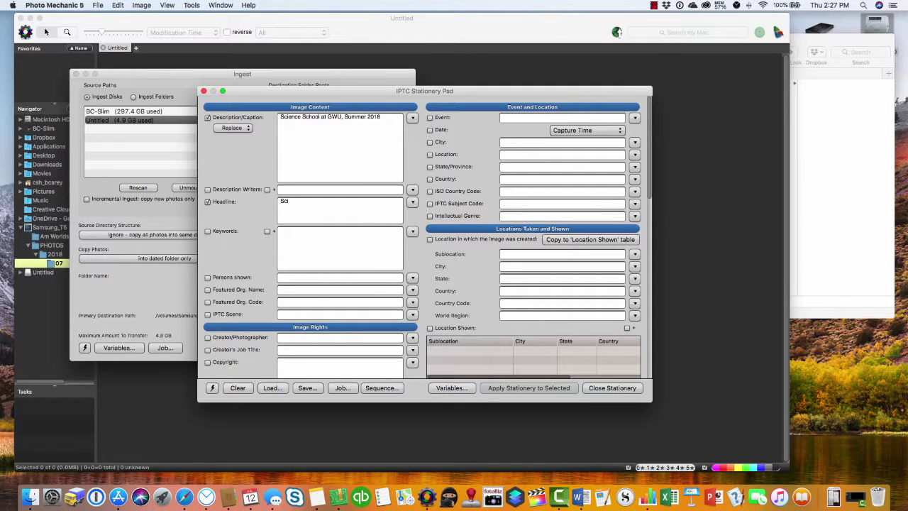
text(Science School)
Step: Enter the keywords GWU and Summer, adding each one to the saved keyword list
click(284, 232)
text(GWU)
click(411, 231)
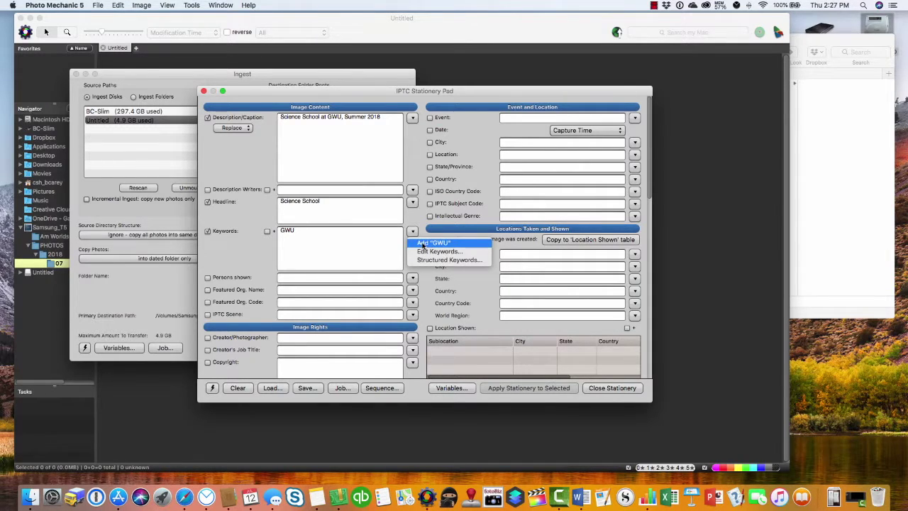
click(433, 243)
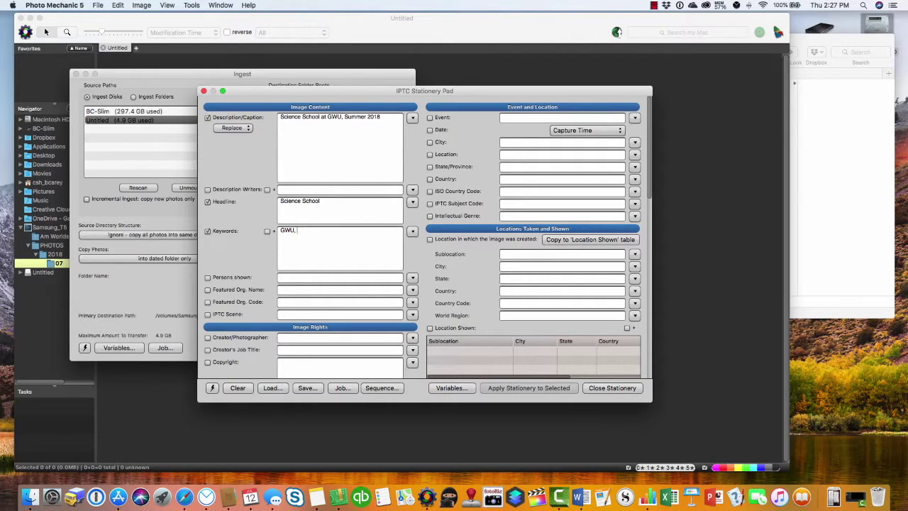
text(Summer)
click(412, 231)
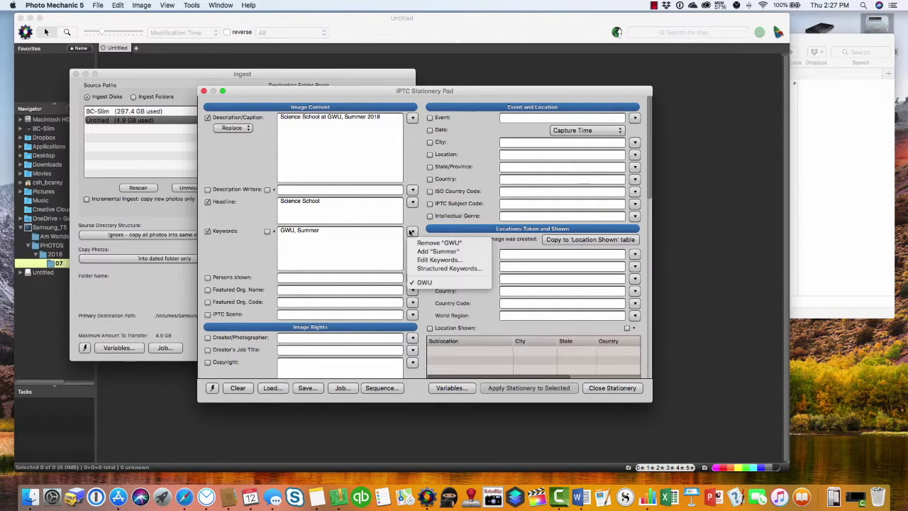
click(428, 251)
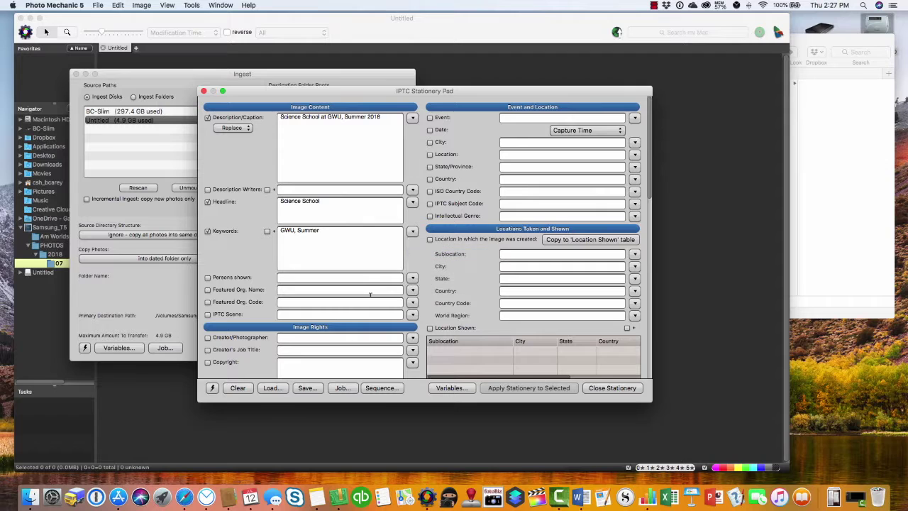
Step: Fill in the creator/photographer's name and set the copyright to ©2018 followed by the photographer's name
scroll(332, 282, down, 5)
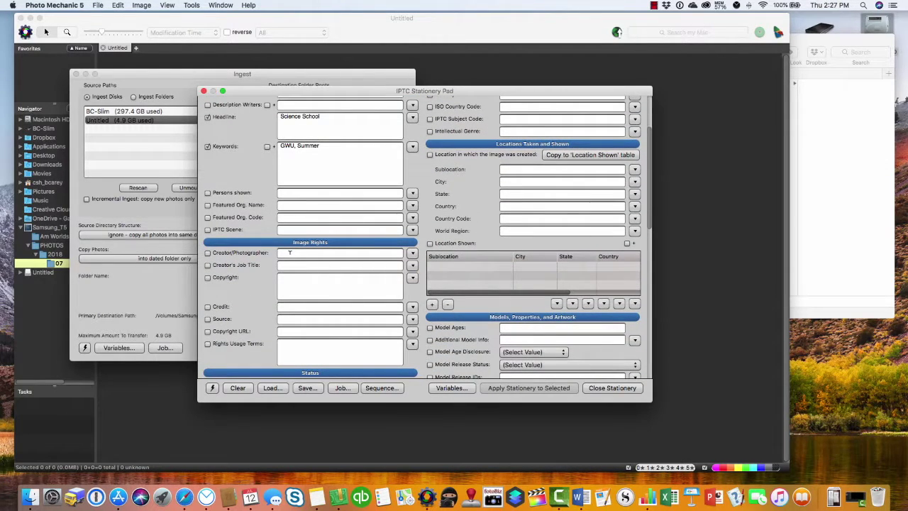
text(Bob Carey)
click(285, 276)
text(©2018 Bob Car)
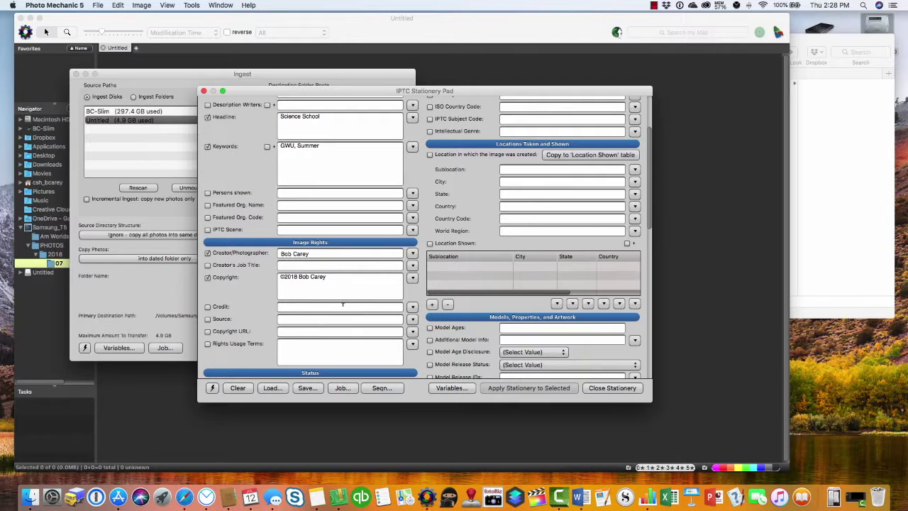
Step: Enter the photographer's website address as the copyright URL
scroll(342, 306, down, 2)
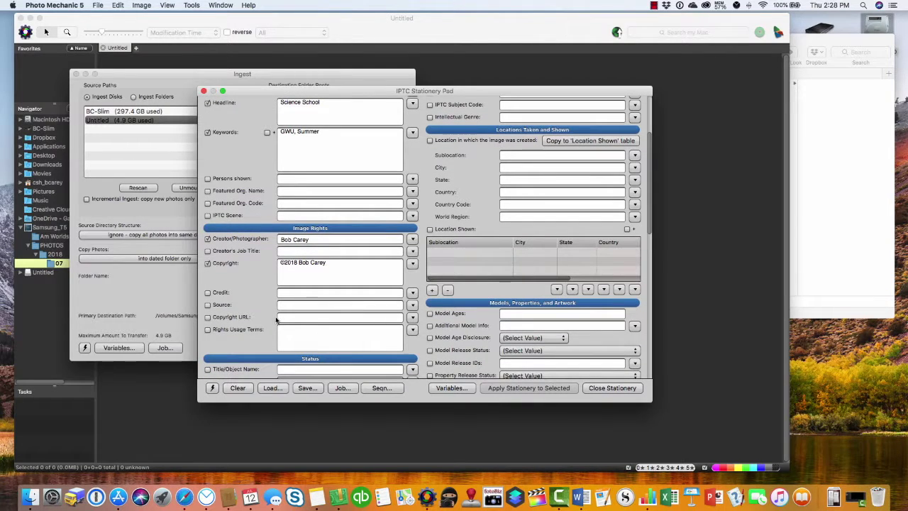
click(304, 314)
text(www.bobcareyphoto.com)
scroll(478, 237, up, 5)
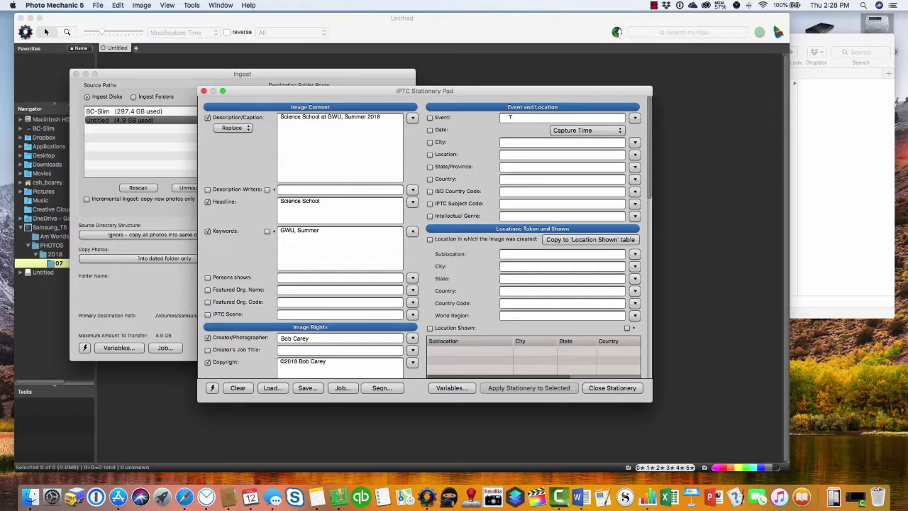
Step: Set the event to "Science Camp", the city to "Boiling Springs" and the state/province to "NC" in the stationery pad
click(520, 116)
text(Sc)
text(ience)
text( Cam)
text(Boi)
text(ling Sp)
text(ring)
text(NC)
Step: Save the state, city and event entries to their reusable lists and close the stationery pad
click(635, 168)
click(651, 178)
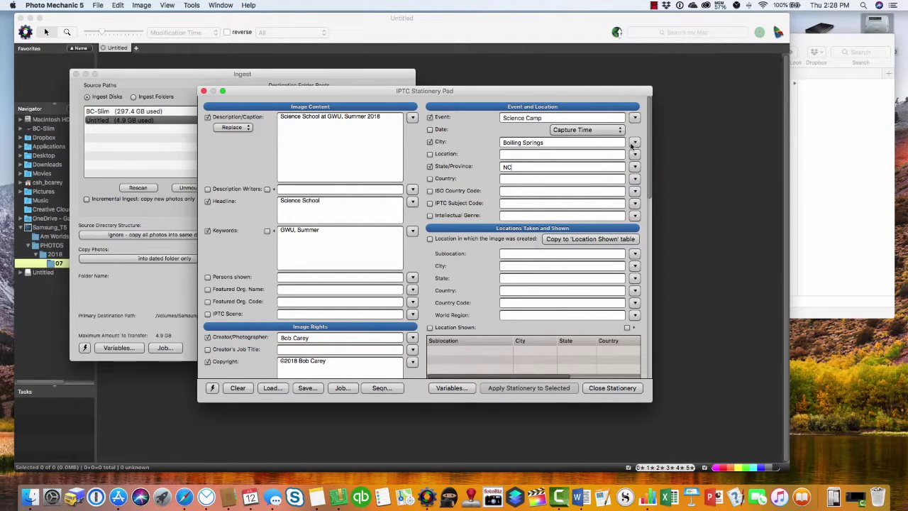
click(635, 142)
click(645, 154)
click(634, 118)
click(644, 130)
click(611, 388)
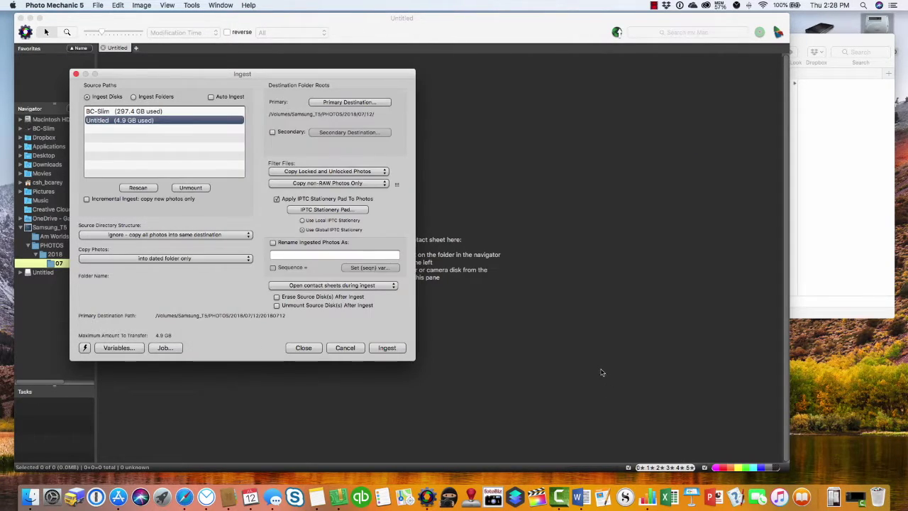
Step: Enable renaming of the ingested photos with the name 20180712_science_bc-
click(272, 242)
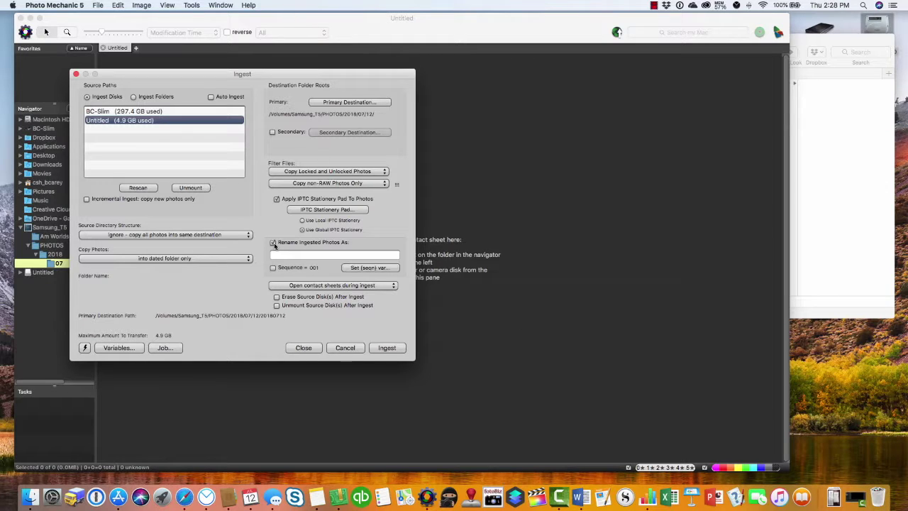
text(T)
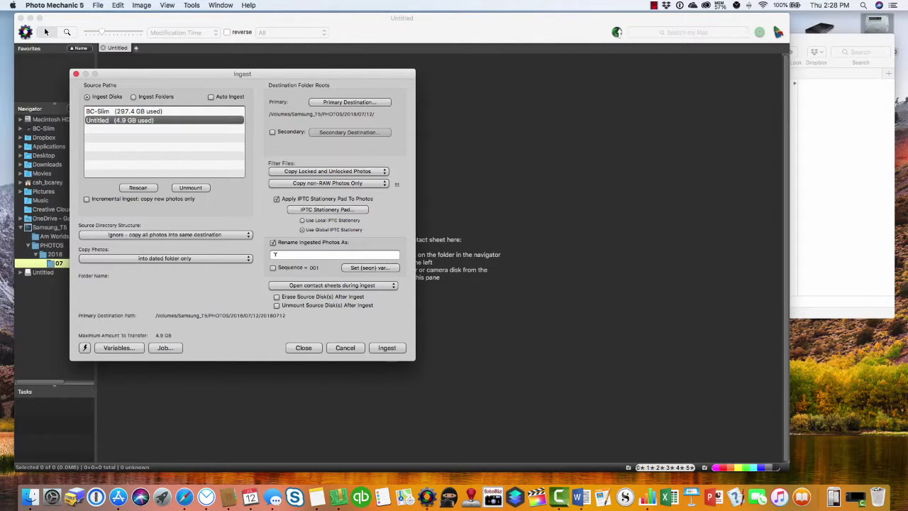
text(201)
text(80712_science_bc-)
Step: Append a sequence number starting at 001 to the new file names and start the ingest
click(369, 267)
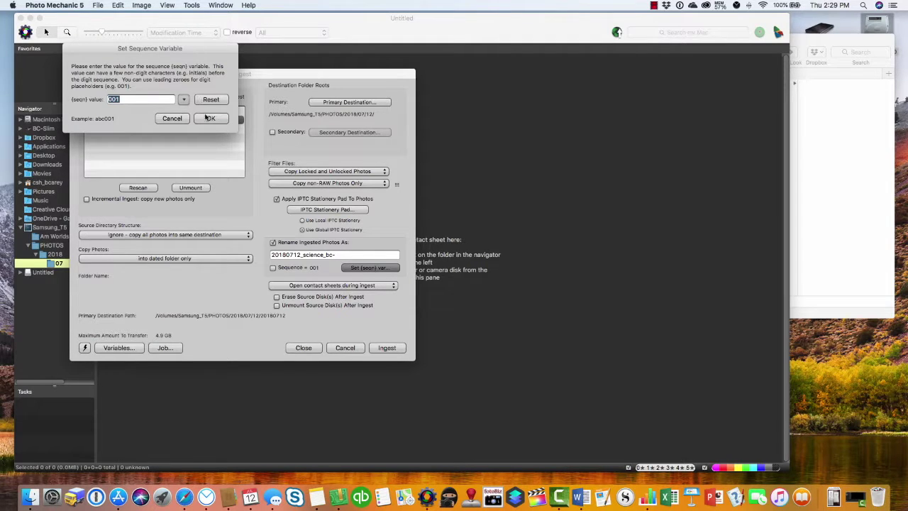
click(209, 119)
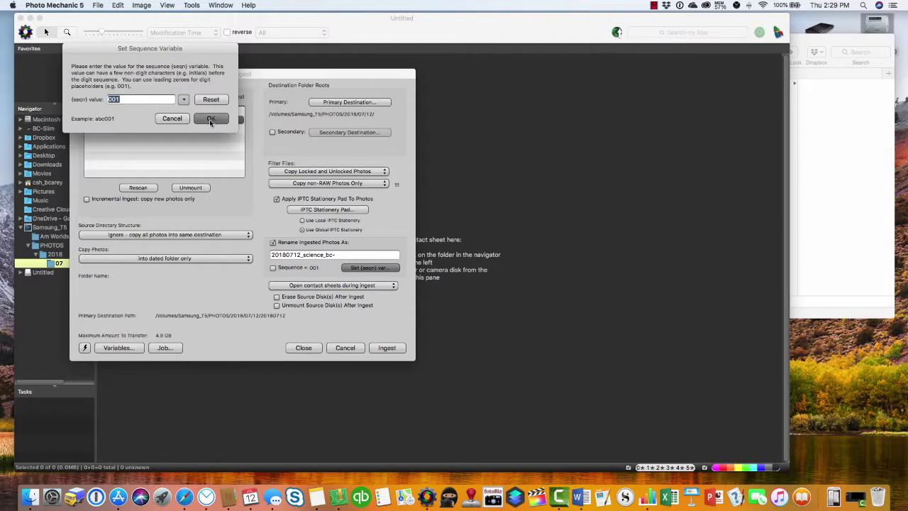
click(273, 268)
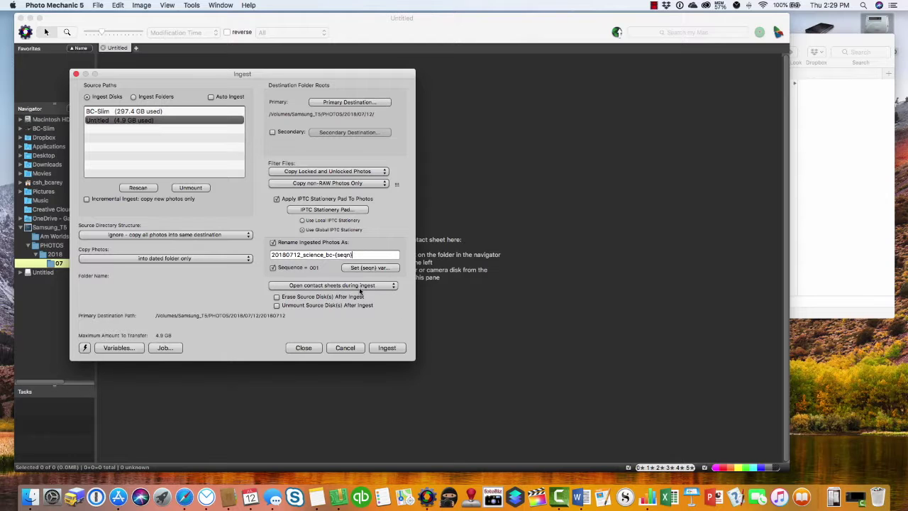
click(386, 349)
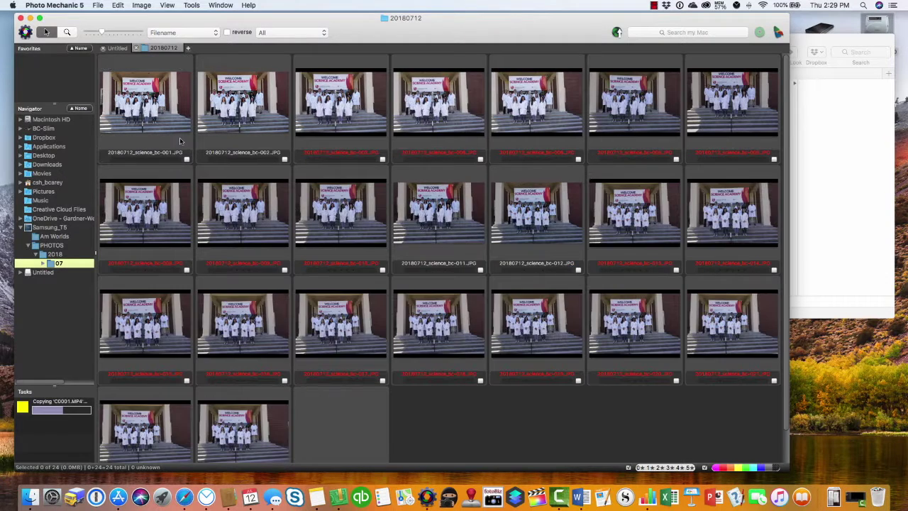
Step: Preview the ingested photos one after another from 20180712_science_bc-001.JPG through 018, then return to the contact sheet
click(183, 140)
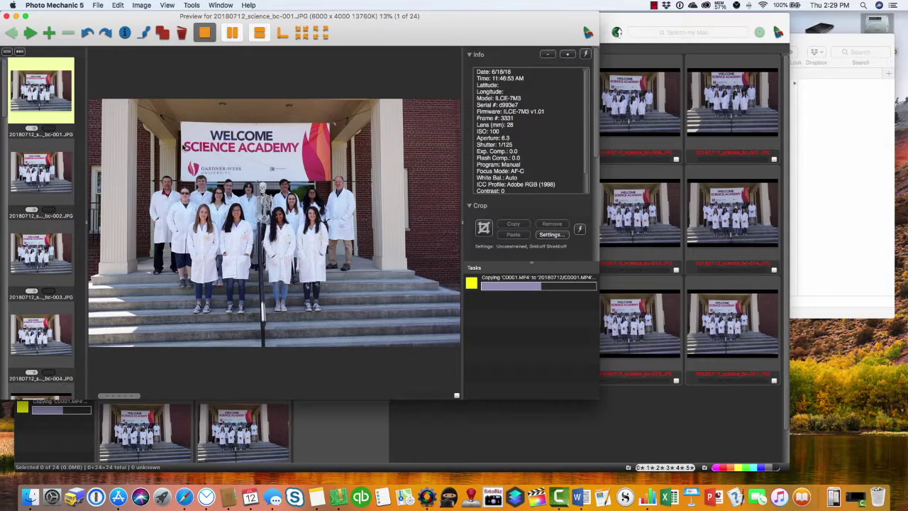
key(Right)
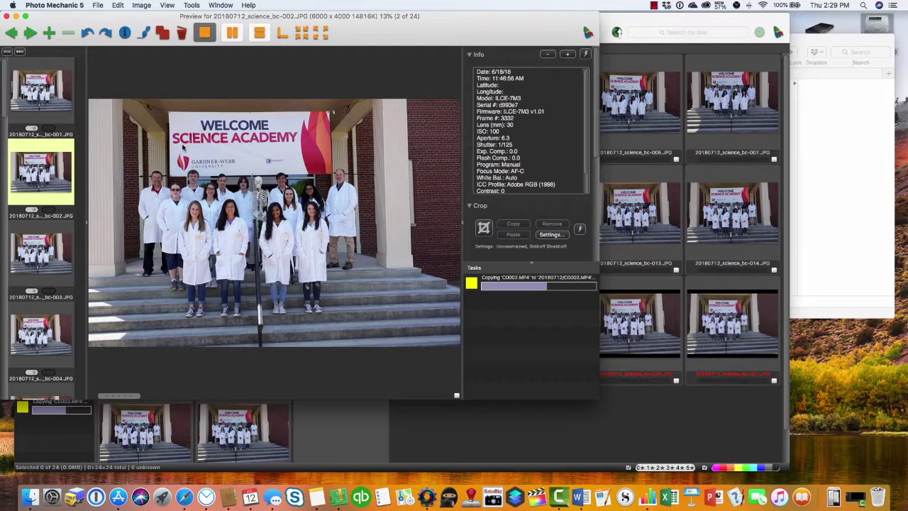
key(Right)
key(Right)
key(Right)
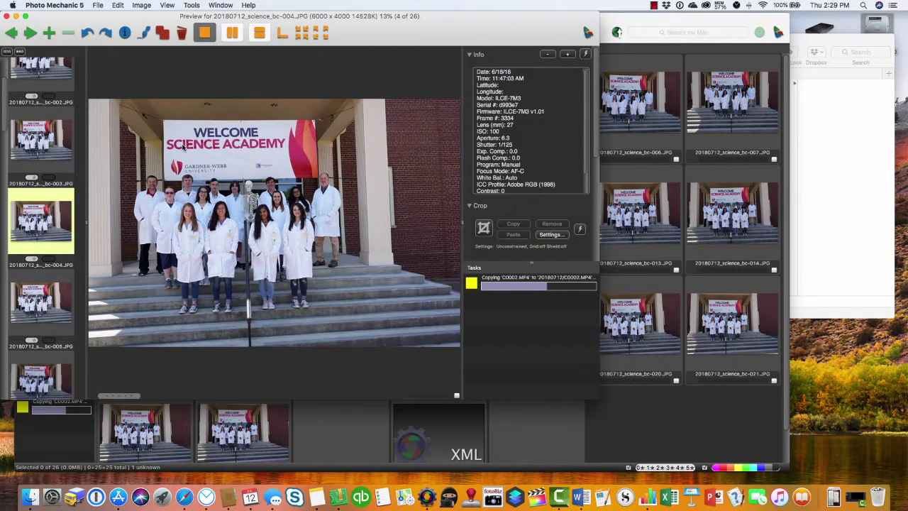
key(Right)
key(Right)
key(Right)
key(Right)
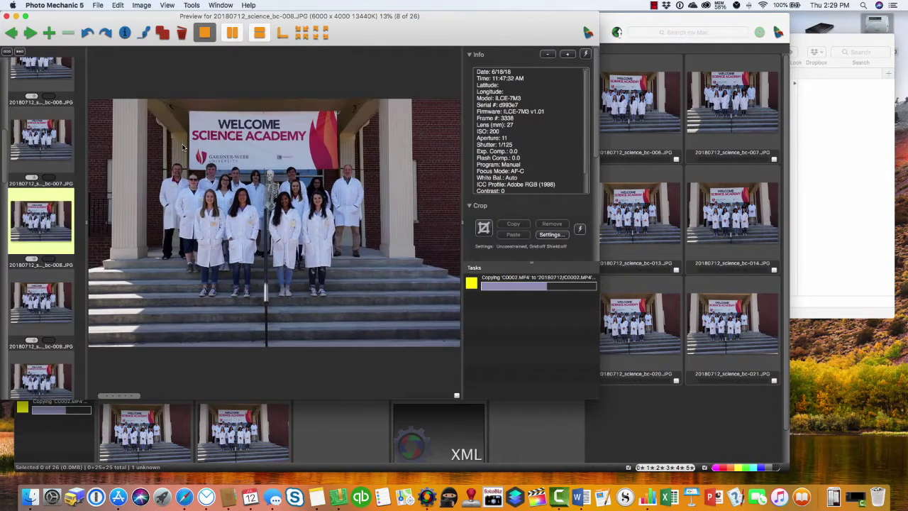
key(Right)
key(Right)
key(Right)
key(Right)
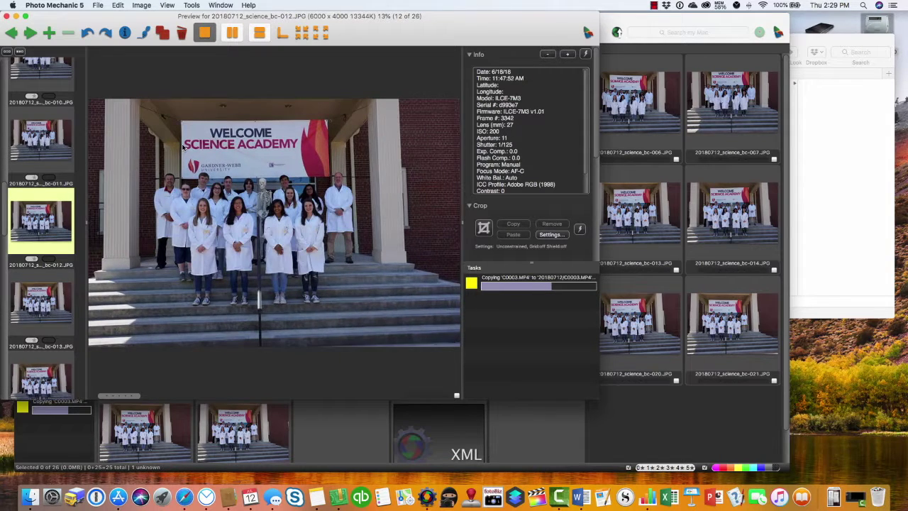
key(Right)
key(Right)
key(Right)
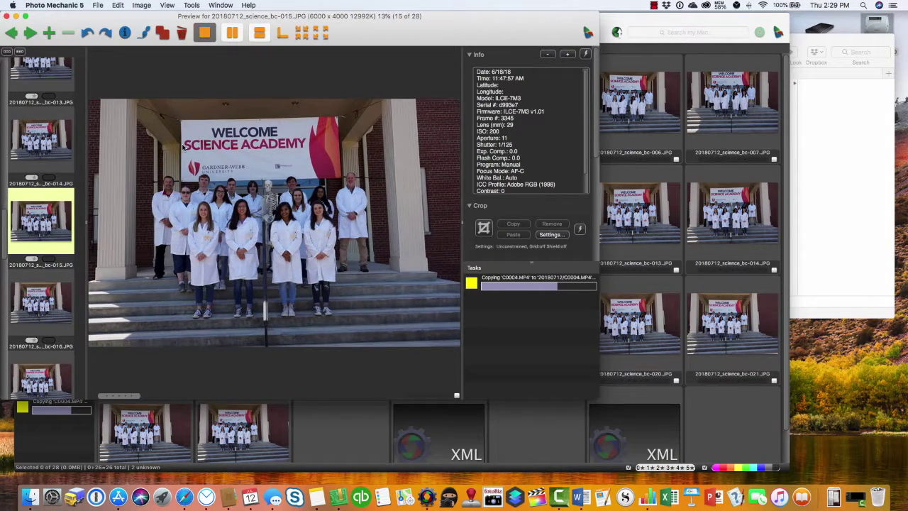
key(Right)
key(Right)
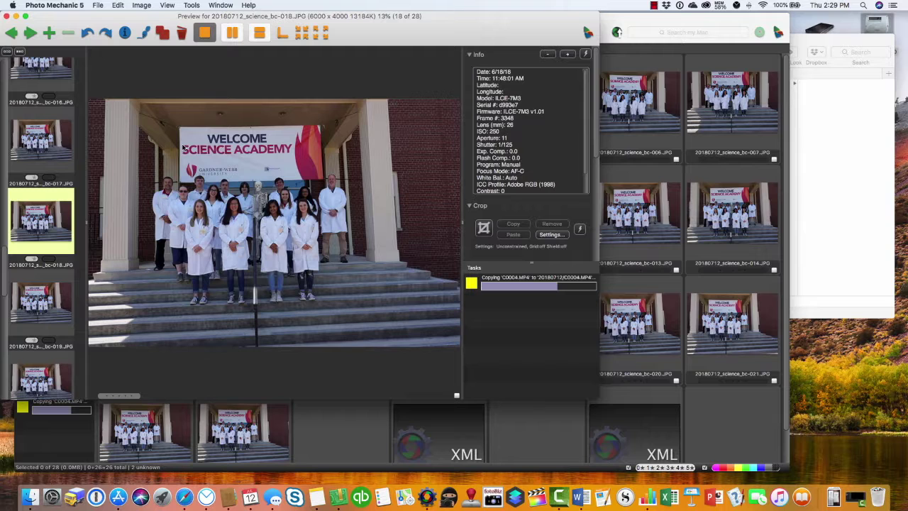
click(6, 19)
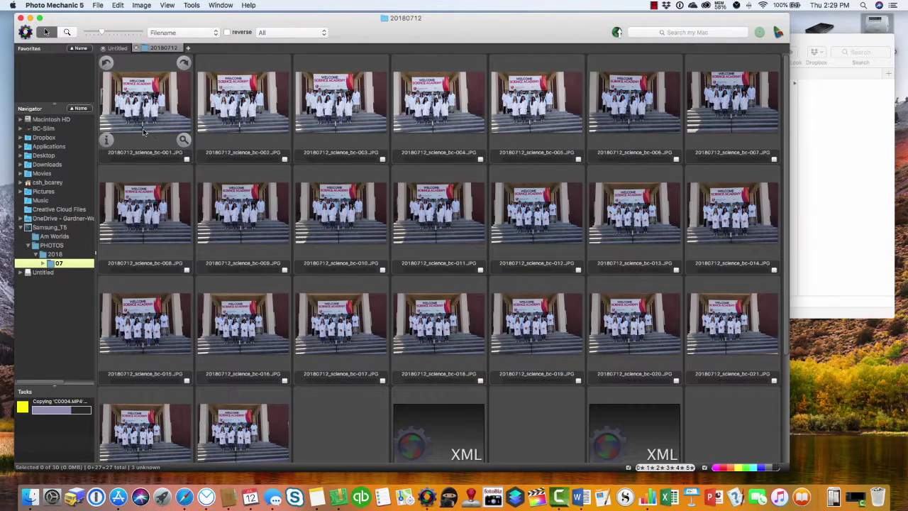
Step: Preview the photos from the start and assign the orange color class to 20180712_science_bc-001.JPG and 20180712_science_bc-004.JPG
click(183, 141)
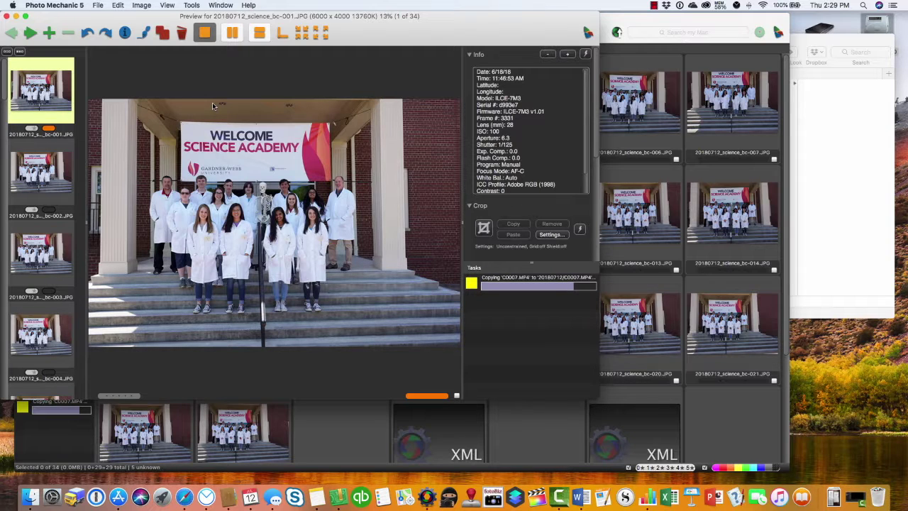
key(Right)
key(Right)
key(Right)
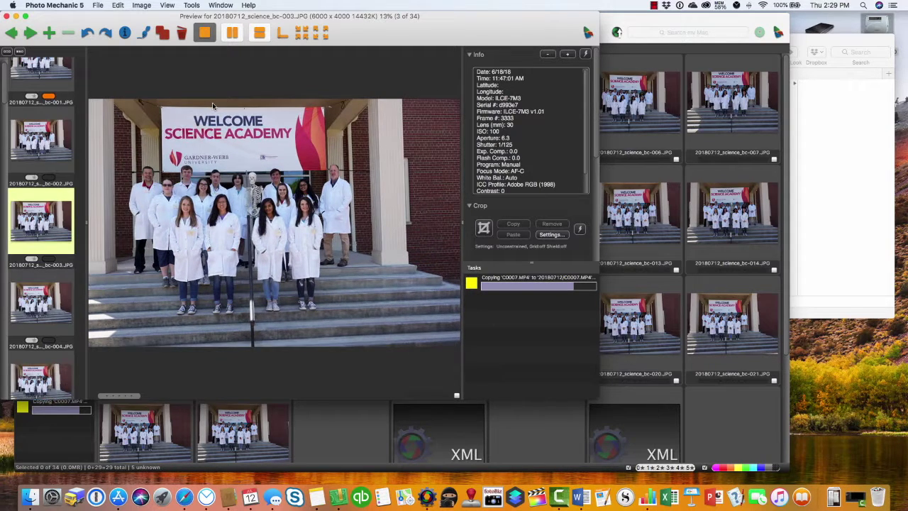
key(2)
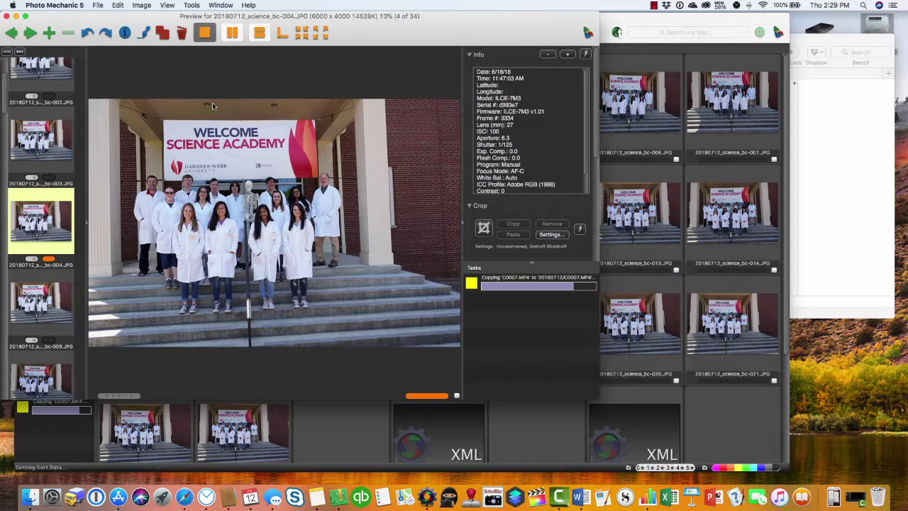
Step: Review the remaining group photos and assign the orange color class to 20180712_science_bc-023.JPG
key(Right)
key(Right)
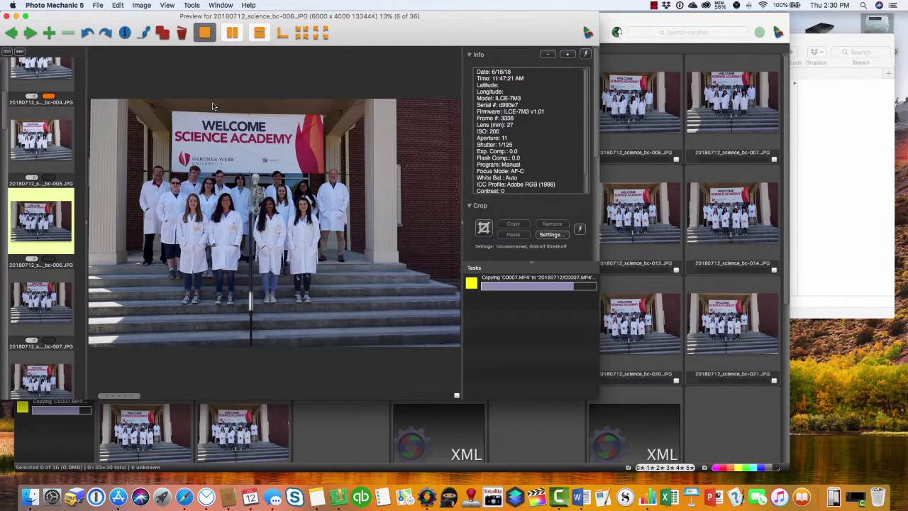
key(Right)
key(Right)
key(Right)
key(Right)
key(Right)
key(Right)
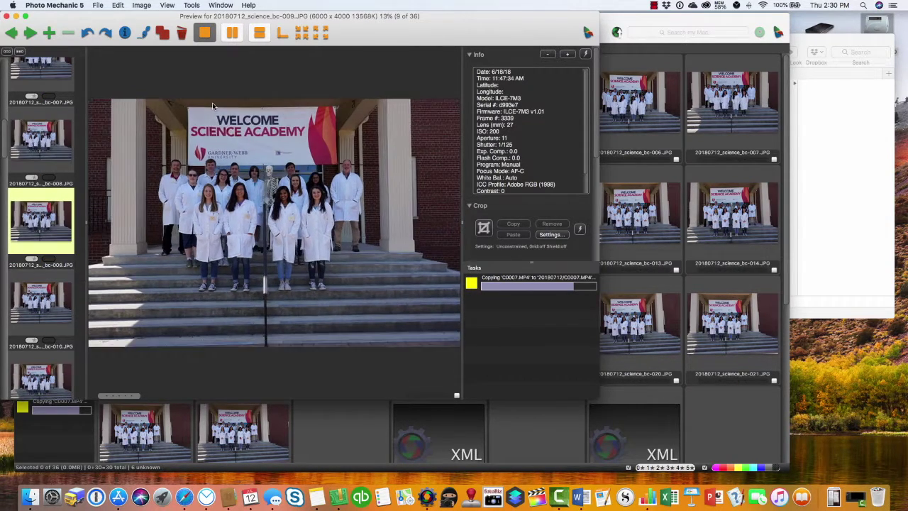
key(Right)
key(Right)
key(Right)
key(Right)
key(Right)
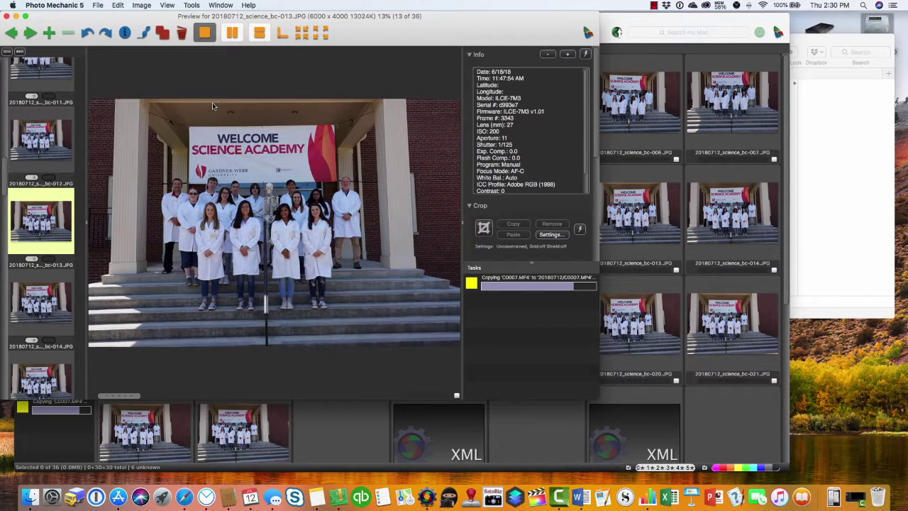
key(Right)
key(Right)
key(Right)
key(Right)
key(Right)
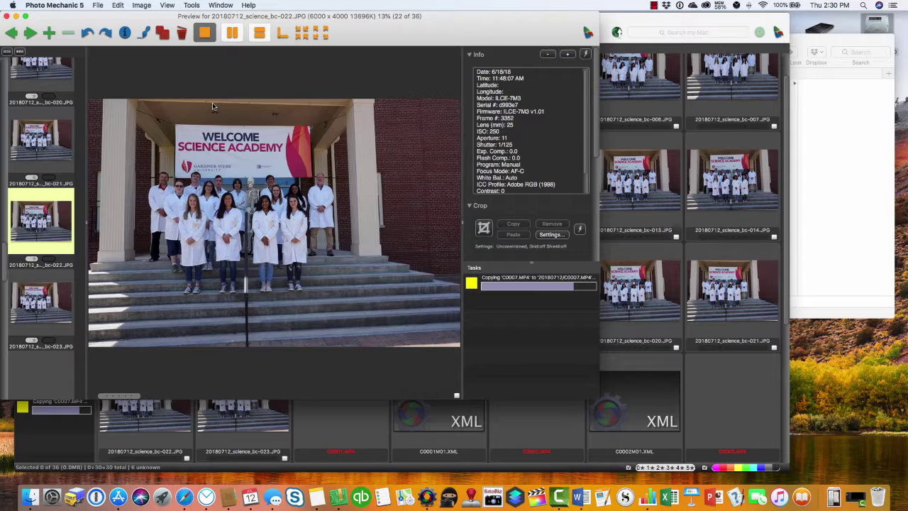
key(Right)
key(Right)
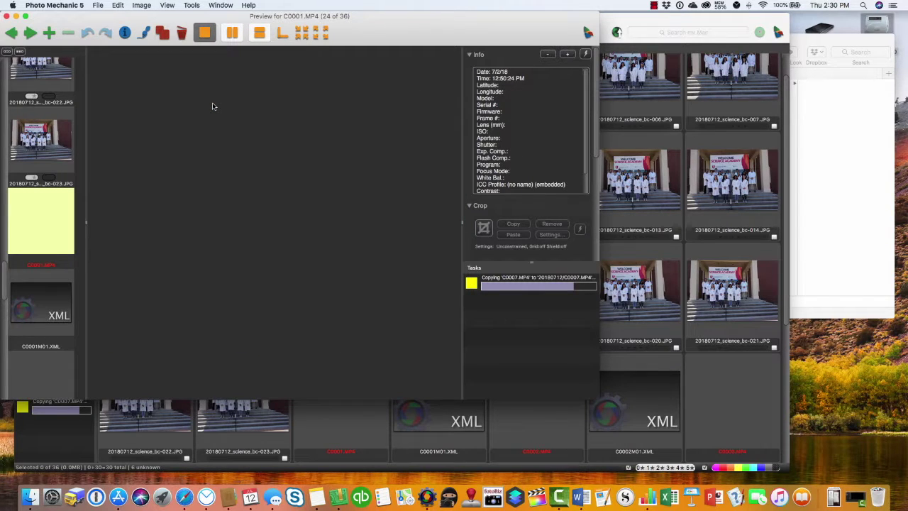
key(Left)
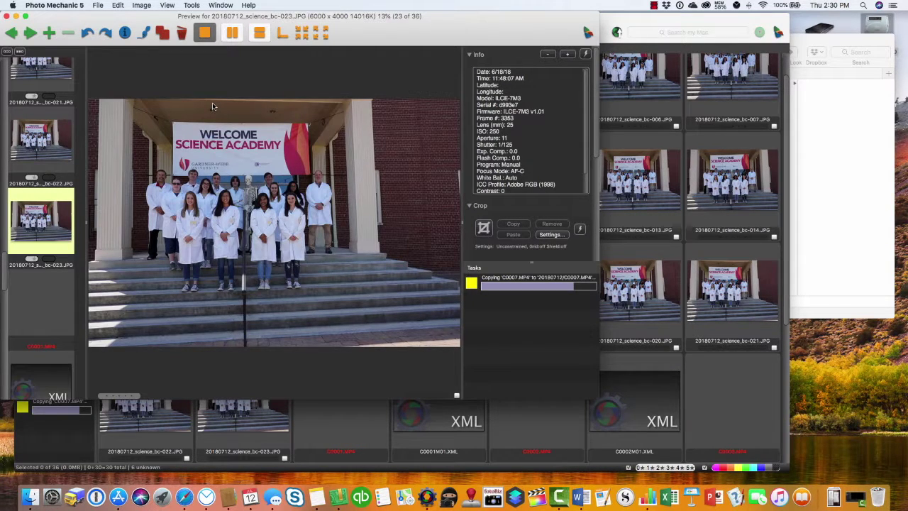
key(2)
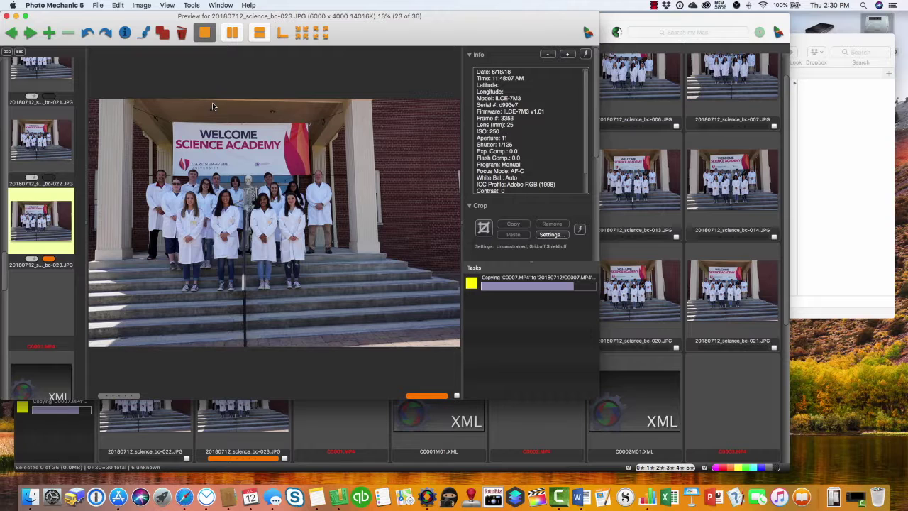
Step: Return to the contact sheet and filter it to show only the photos with a color class
click(7, 16)
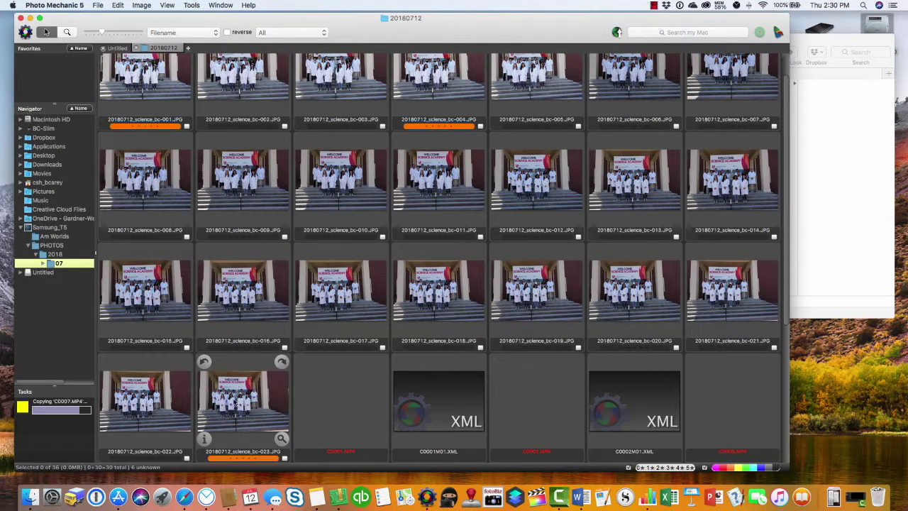
click(778, 471)
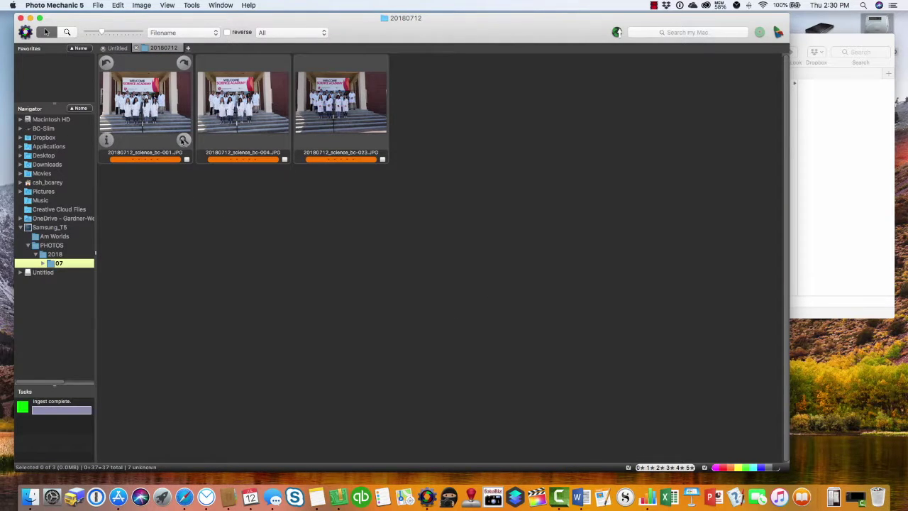
Step: Check the faces in 20180712_science_bc-001.JPG at 100% zoom and change its color class to red
click(183, 140)
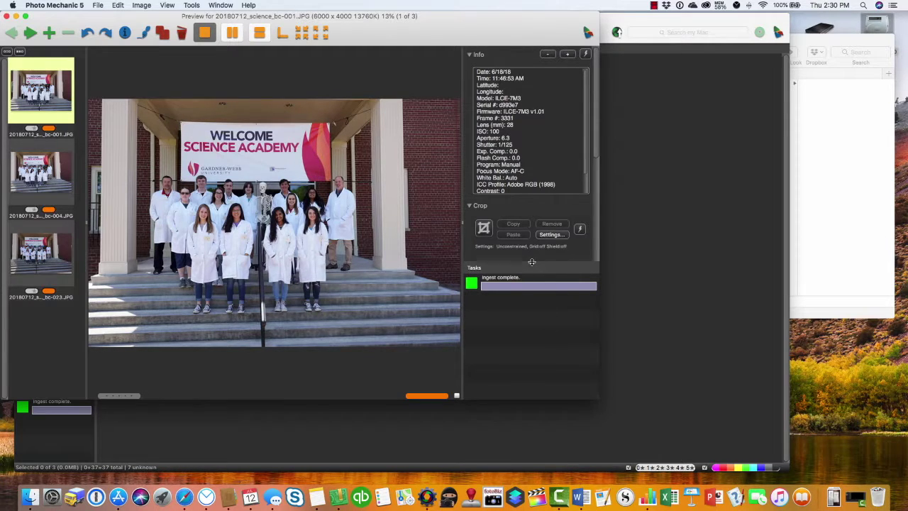
drag(532, 262, 532, 320)
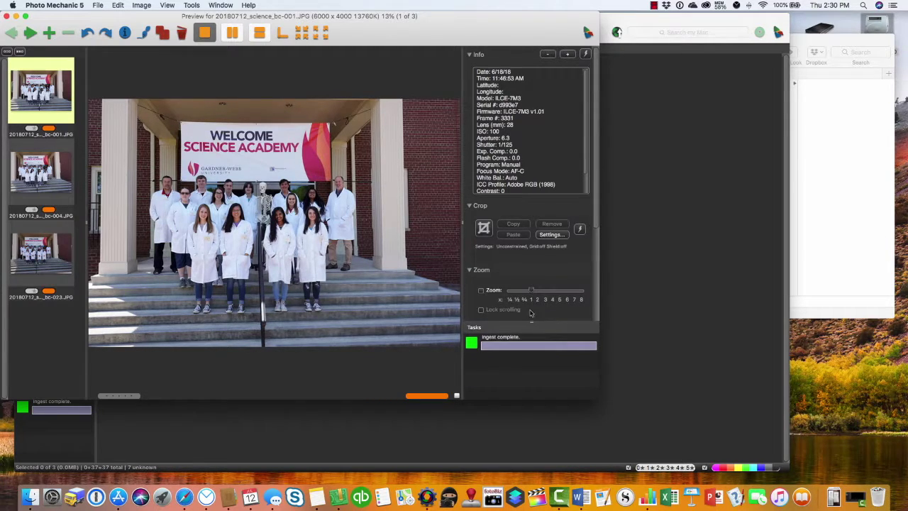
click(481, 291)
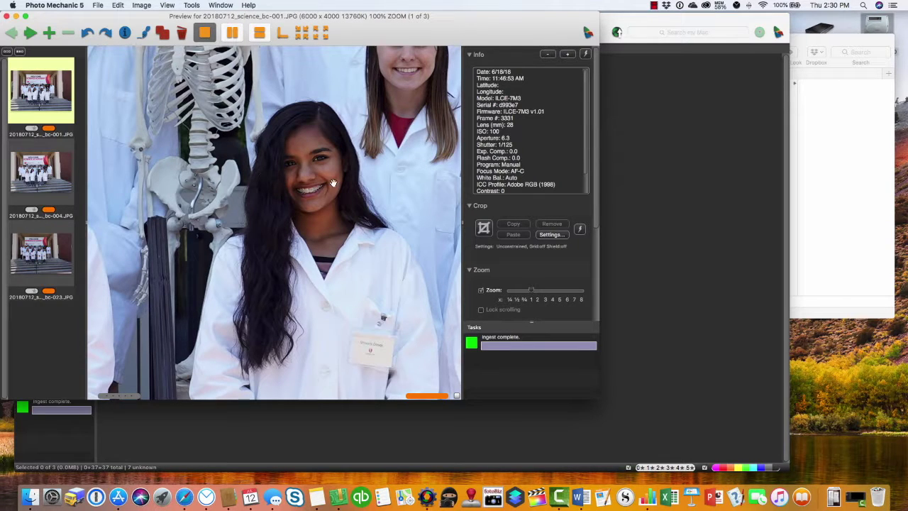
drag(305, 183, 186, 190)
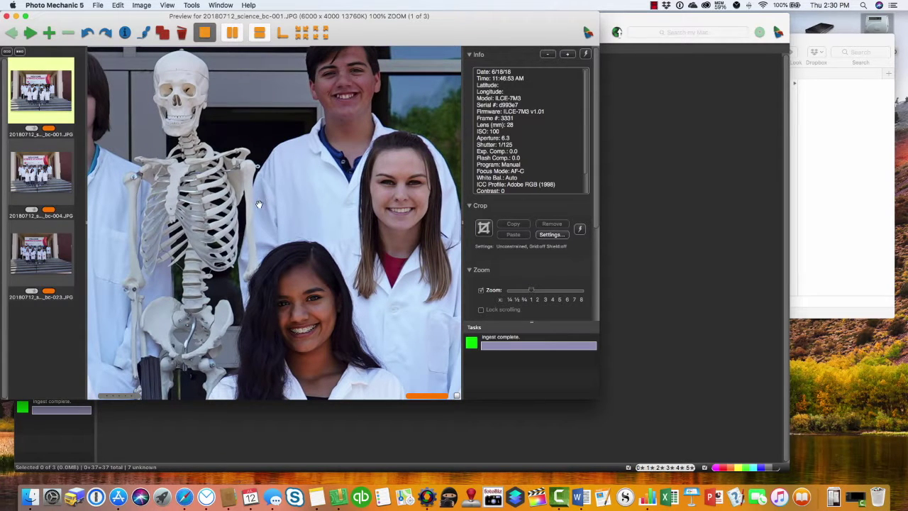
key(1)
click(481, 291)
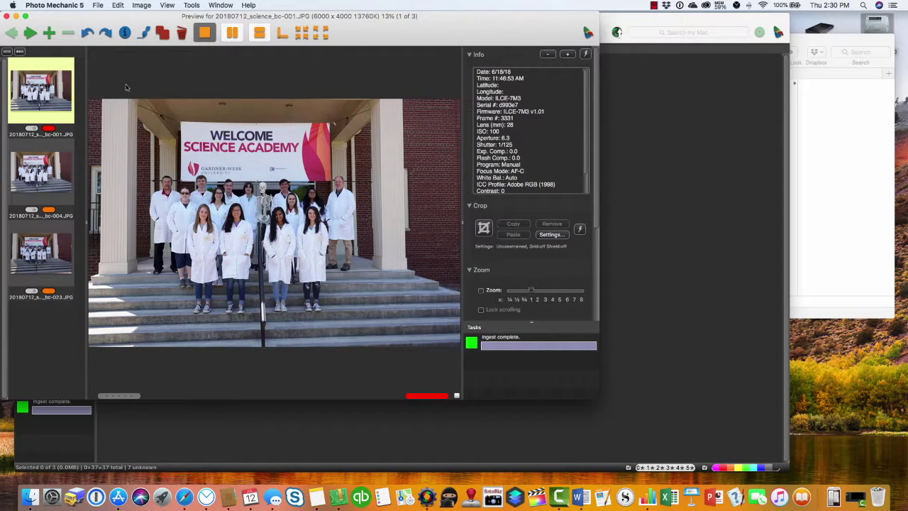
click(6, 16)
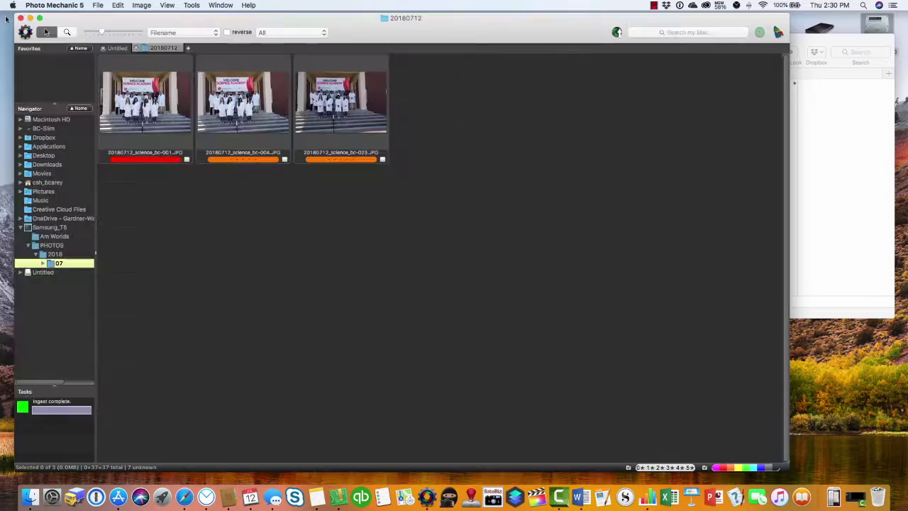
Step: Open the red-classed photo 20180712_science_bc-001.JPG for editing in Preview
click(150, 105)
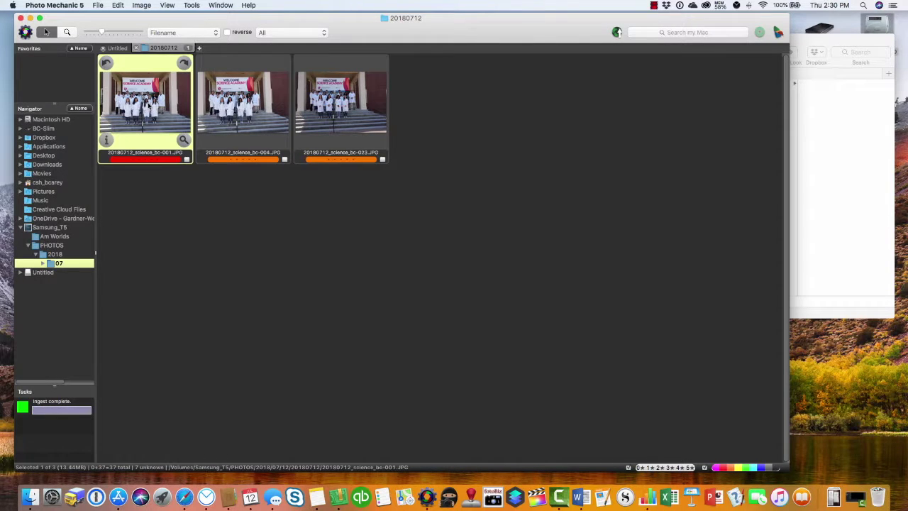
click(141, 5)
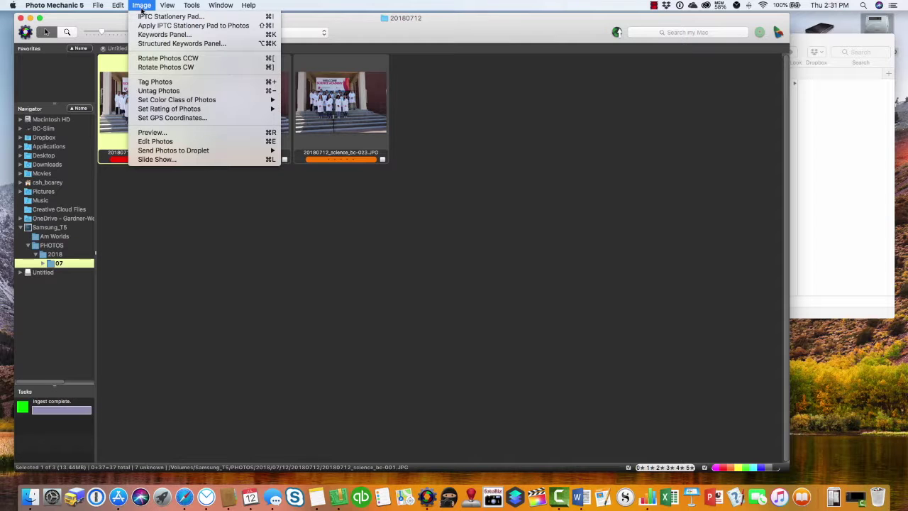
click(173, 142)
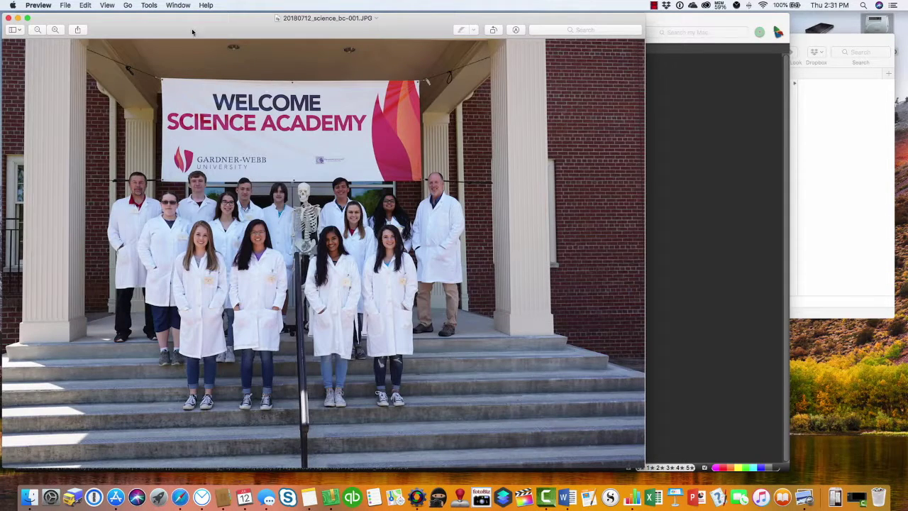
drag(192, 29, 221, 30)
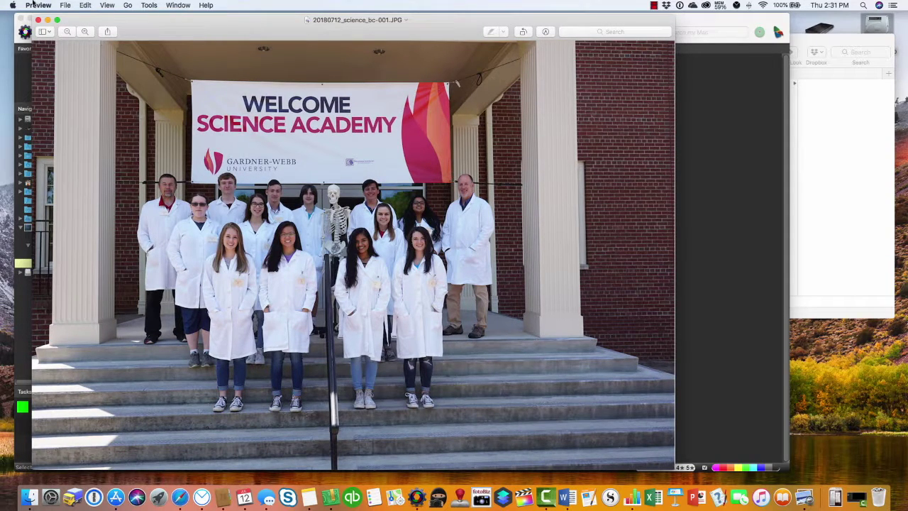